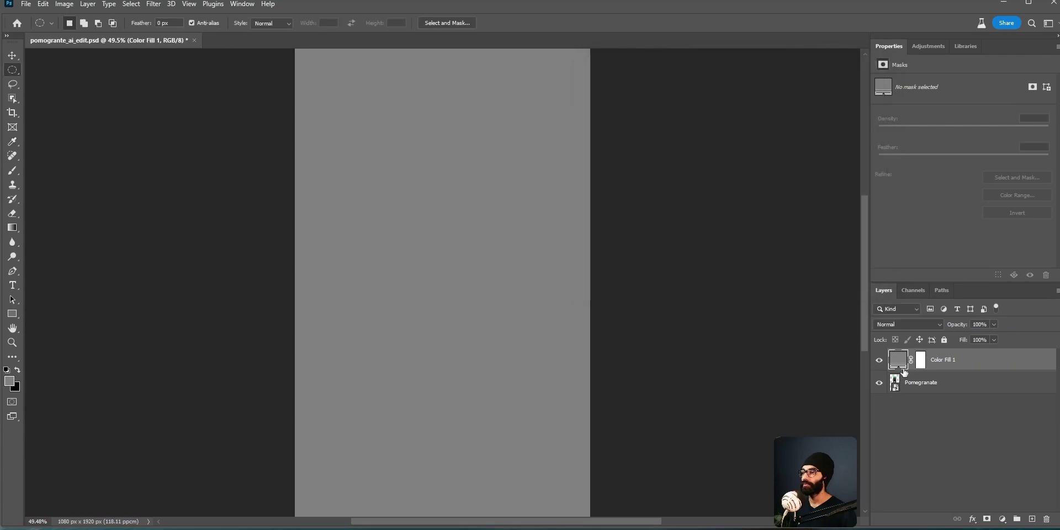
Recolor the fill layer with magenta sampled from the label's pomegranate and place it beneath the visible Pomegranate layer
{"action": "double_click", "coordinate": [898, 360]}
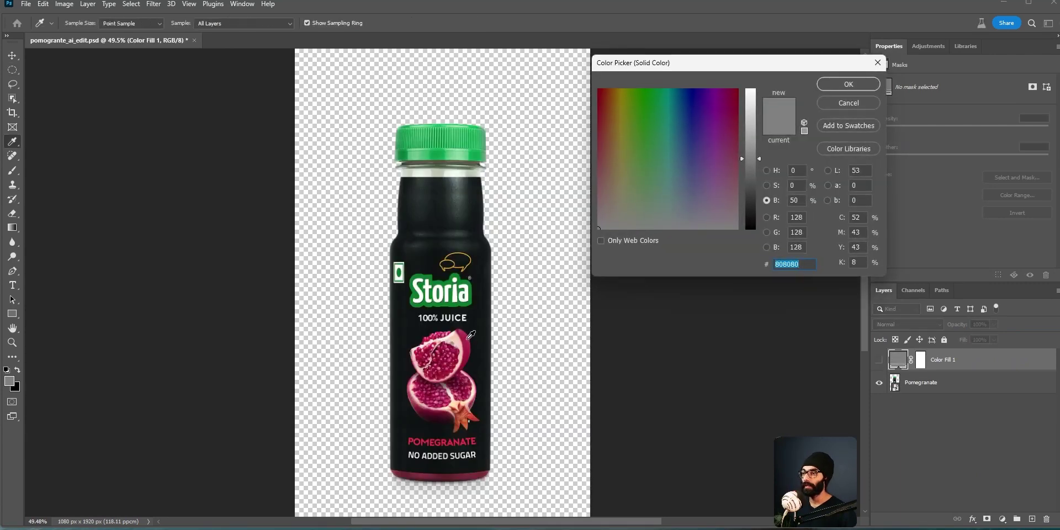
{"action": "left_click", "coordinate": [471, 334]}
{"action": "left_click", "coordinate": [849, 84]}
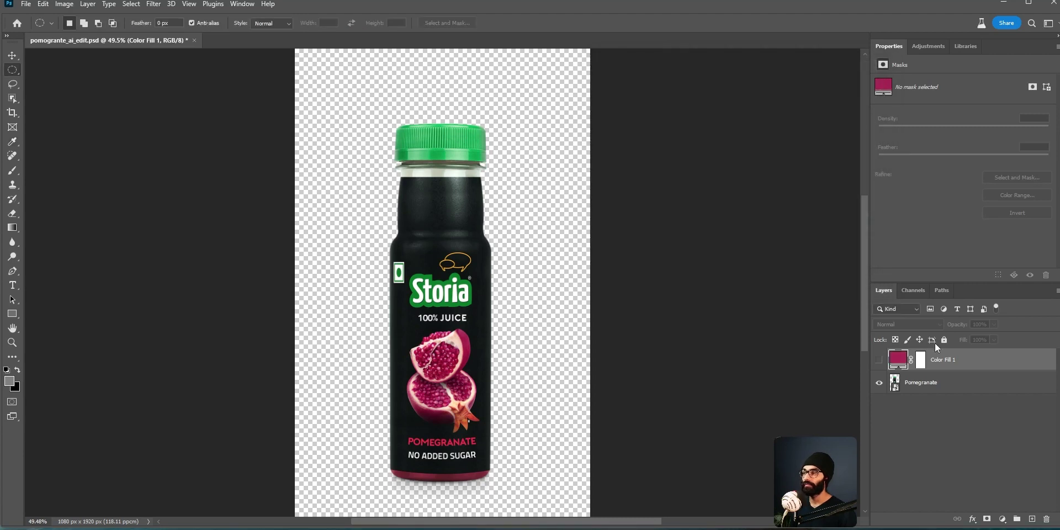
{"action": "left_click_drag", "start_coordinate": [932, 356], "coordinate": [908, 398]}
{"action": "left_click", "coordinate": [879, 383]}
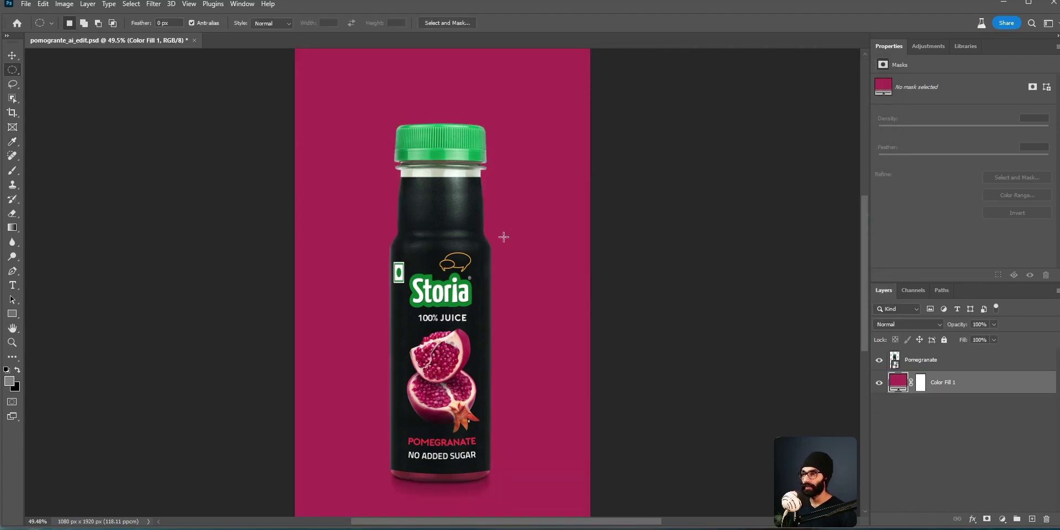
{"action": "scroll", "coordinate": [522, 366], "scroll_direction": "down", "scroll_amount": 1}
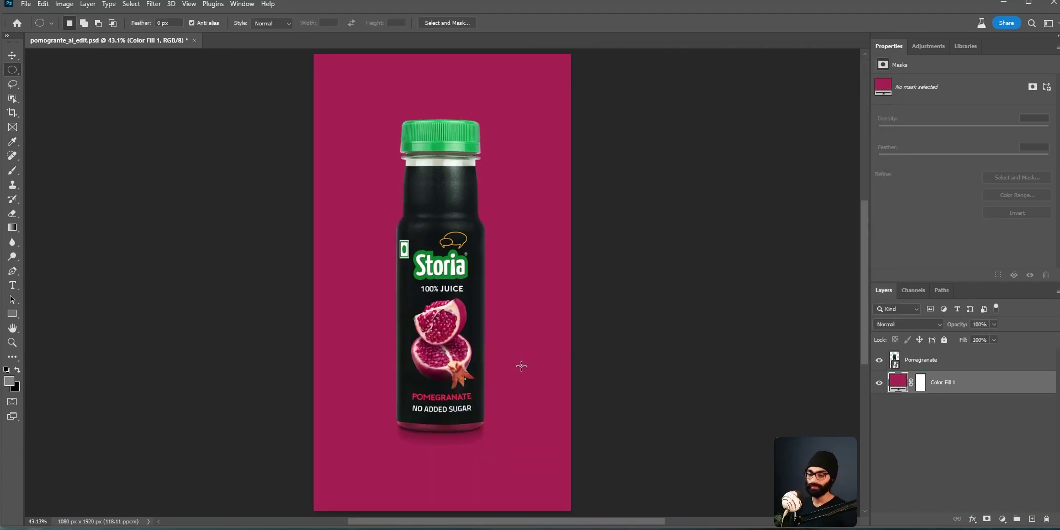
Find and launch QiPress.exe from the system search
{"action": "key", "text": "super"}
{"action": "type", "text": "qipre"}
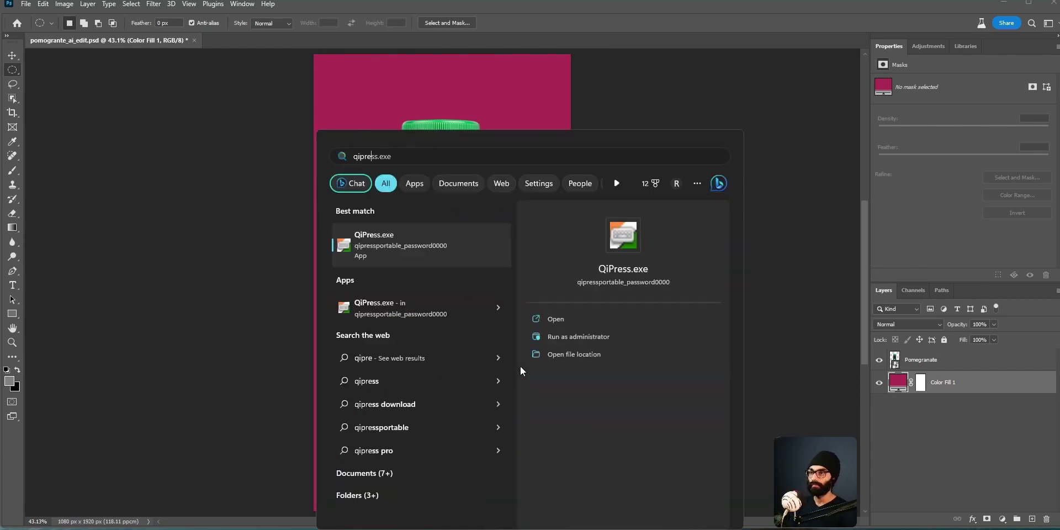
{"action": "key", "text": "Return"}
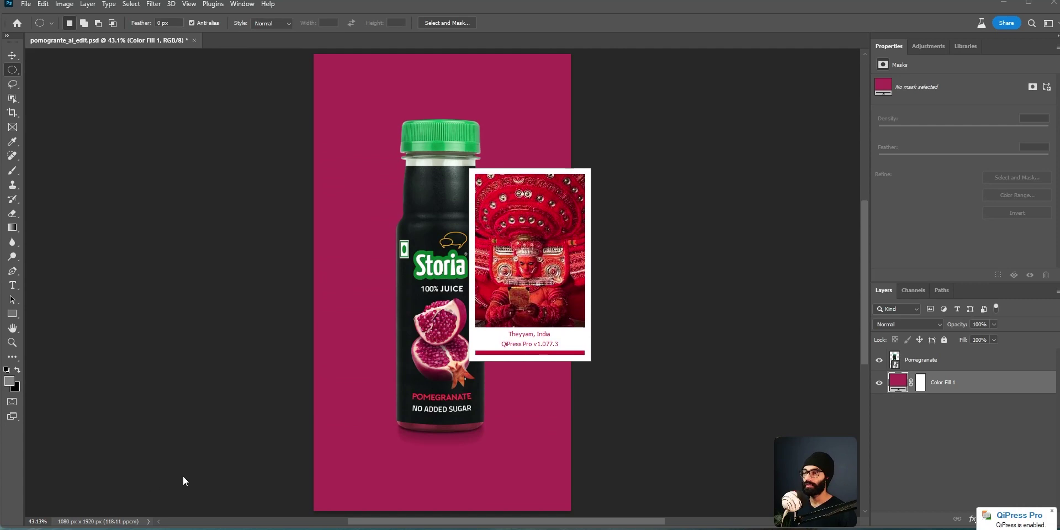
{"action": "key", "text": "super"}
{"action": "left_click", "coordinate": [84, 513]}
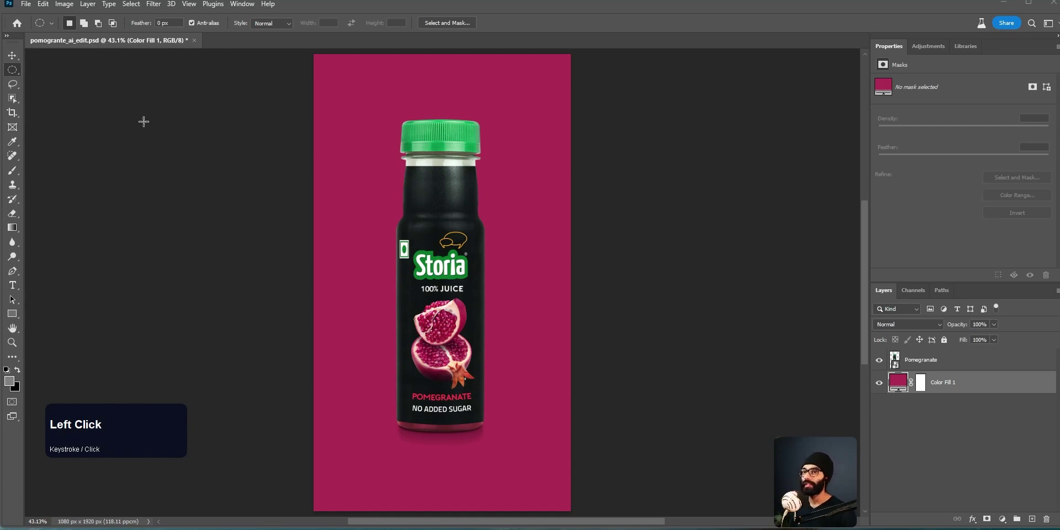
Make a tall elliptical selection centred on the bottle, reaching from the cap to just below the base
{"action": "left_click", "coordinate": [13, 72]}
{"action": "left_click_drag", "start_coordinate": [12, 72], "coordinate": [61, 81]}
{"action": "left_click_drag", "start_coordinate": [443, 287], "coordinate": [545, 460]}
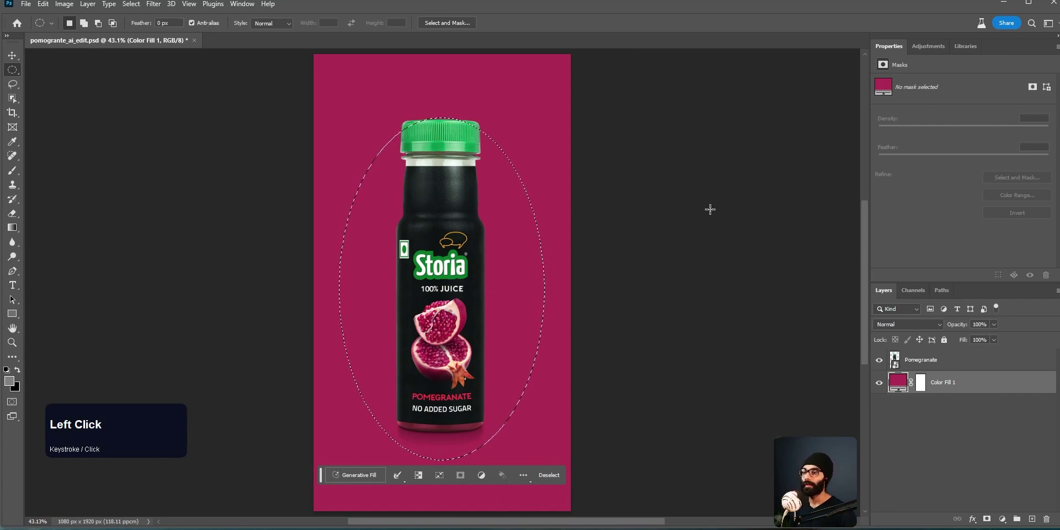
{"action": "key", "text": "alt+Tab"}
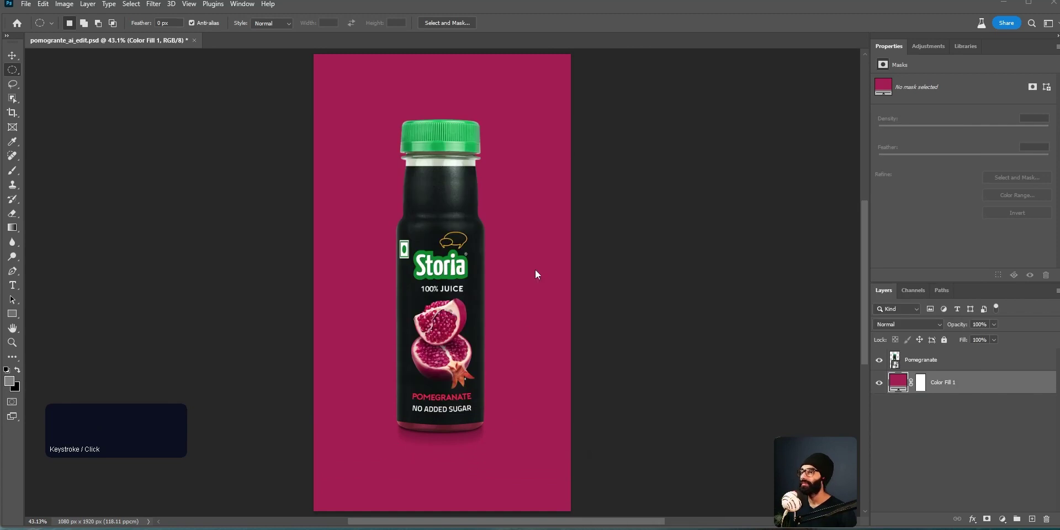
{"action": "left_click", "coordinate": [526, 9]}
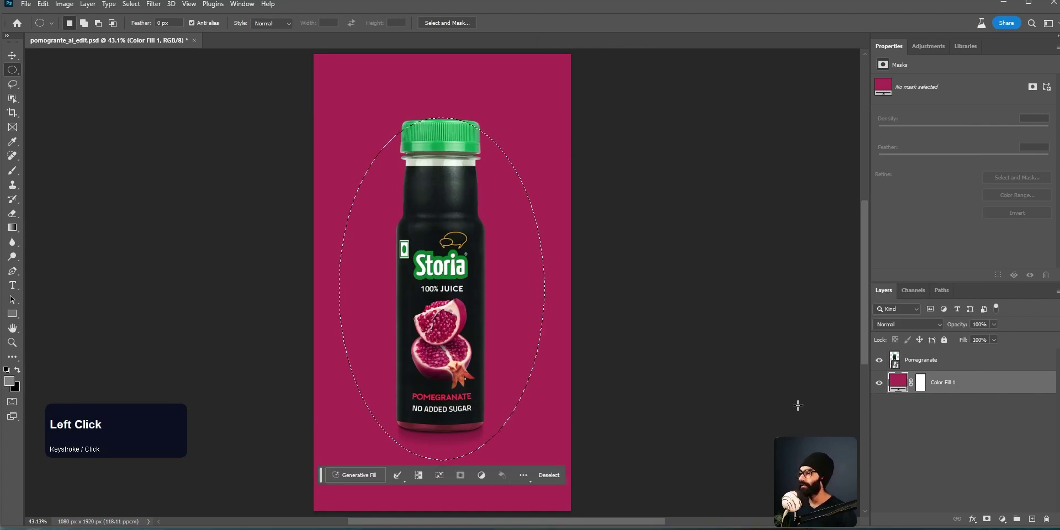
Add a Curves adjustment above the fill layer, masked by the ellipse, and pull its midtones down to darken
{"action": "left_click", "coordinate": [1003, 519]}
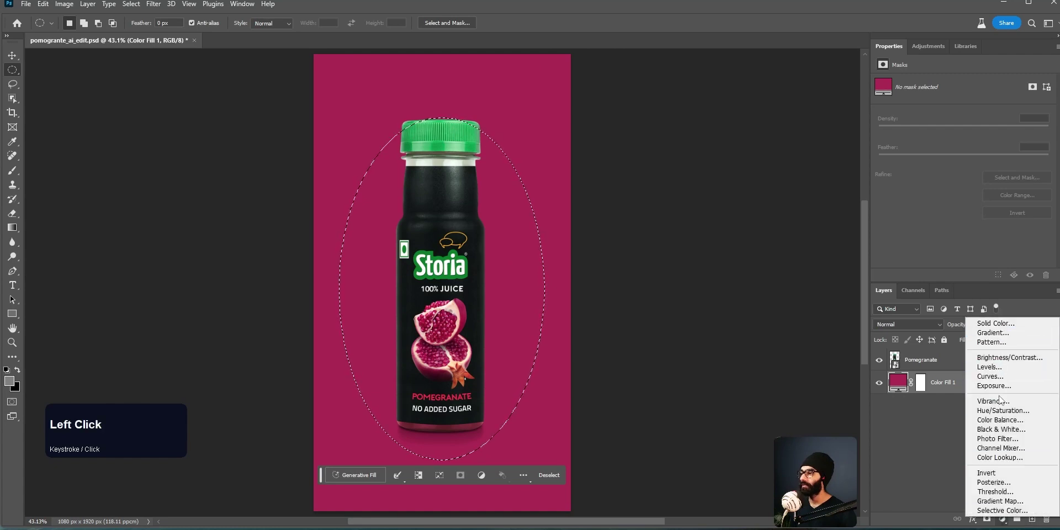
{"action": "left_click", "coordinate": [988, 376]}
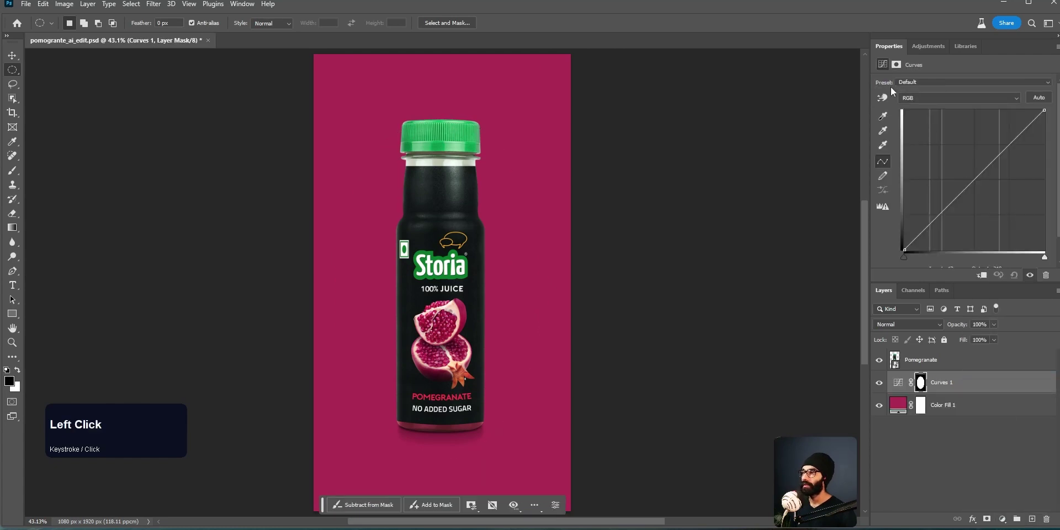
{"action": "left_click_drag", "start_coordinate": [976, 183], "coordinate": [986, 190]}
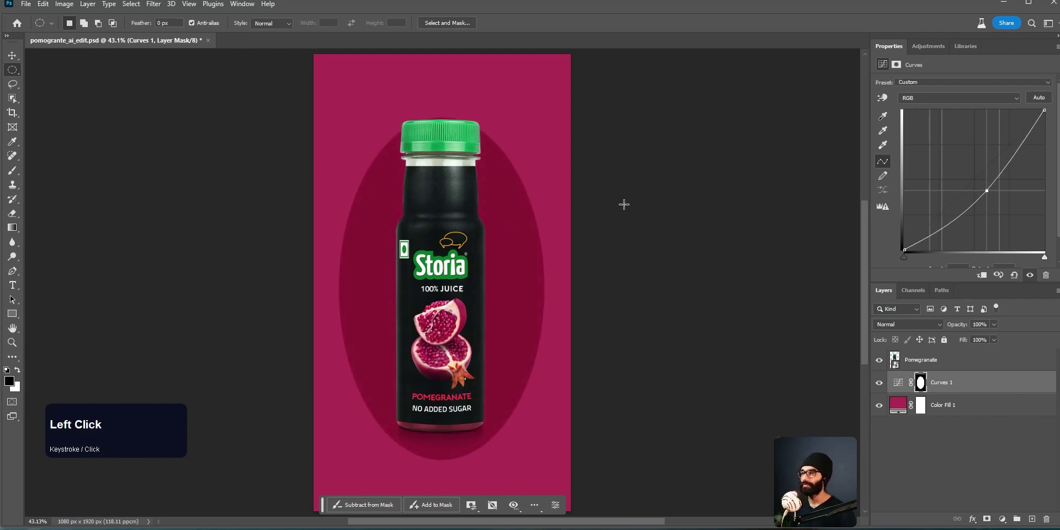
Invert the Curves layer mask and feather its edge heavily so the darkening forms a soft vignette around the bottle
{"action": "left_click", "coordinate": [897, 64]}
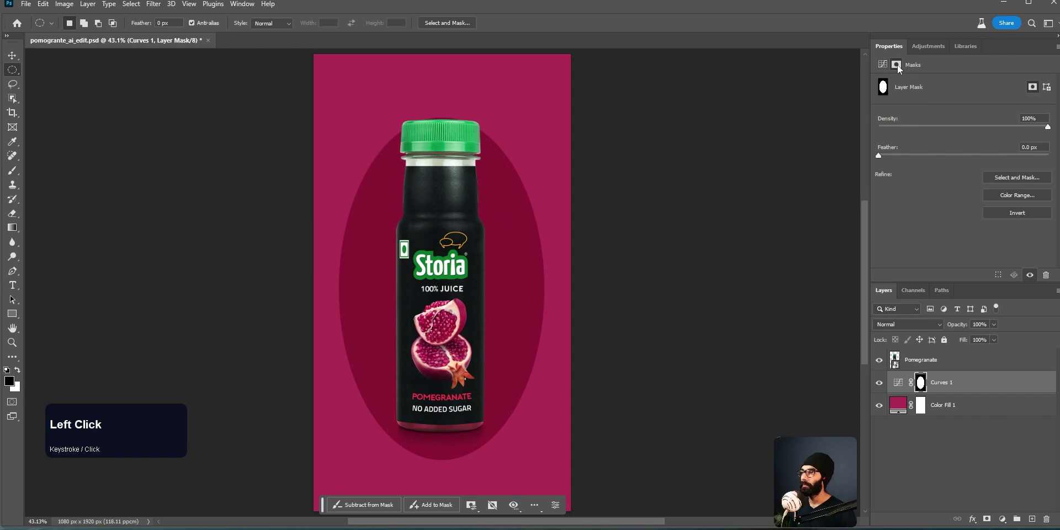
{"action": "left_click", "coordinate": [1018, 212]}
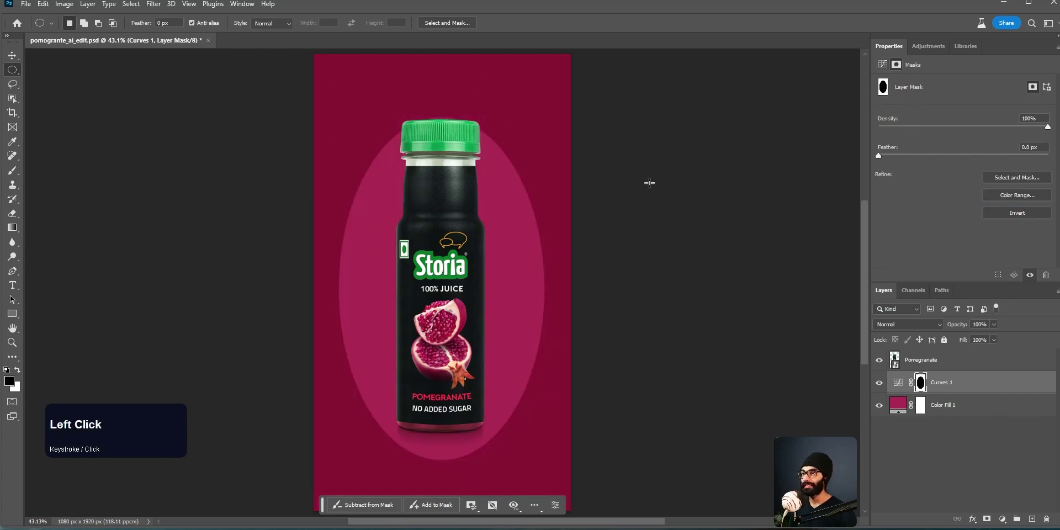
{"action": "left_click_drag", "start_coordinate": [878, 156], "coordinate": [979, 156]}
Scale the Curves mask to about 86% width and 73% height around the bottle, then readjust the curve's midtone point
{"action": "left_click", "coordinate": [972, 410]}
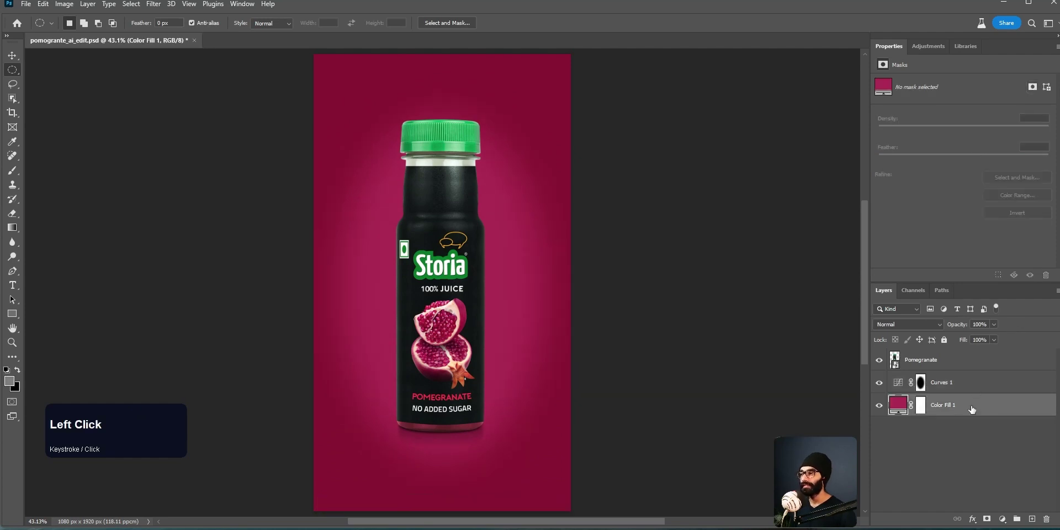
{"action": "left_click", "coordinate": [975, 386]}
{"action": "key", "text": "ctrl+t"}
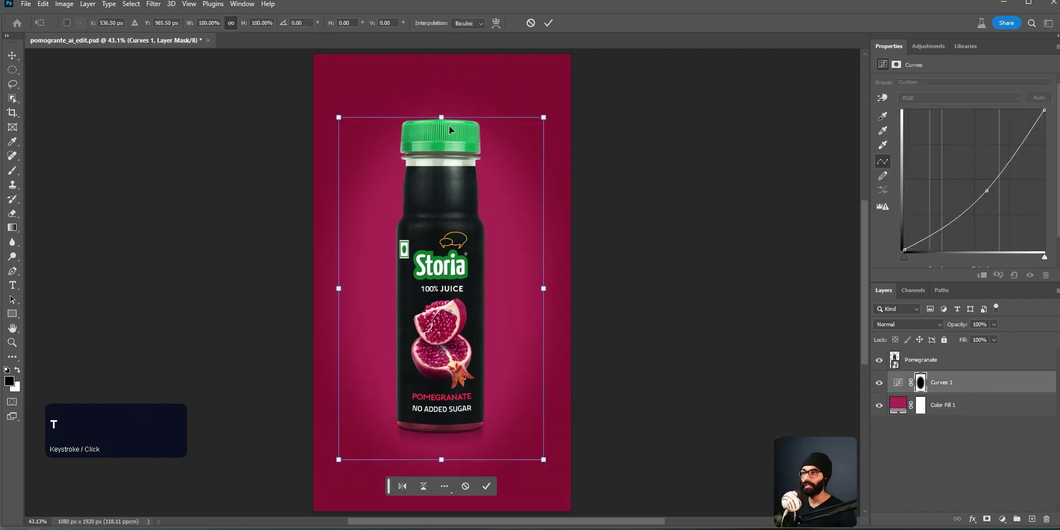
{"action": "left_click_drag", "start_coordinate": [492, 230], "coordinate": [493, 211]}
{"action": "left_click_drag", "start_coordinate": [443, 102], "coordinate": [445, 169]}
{"action": "left_click_drag", "start_coordinate": [442, 441], "coordinate": [443, 419]}
{"action": "left_click_drag", "start_coordinate": [548, 298], "coordinate": [534, 294]}
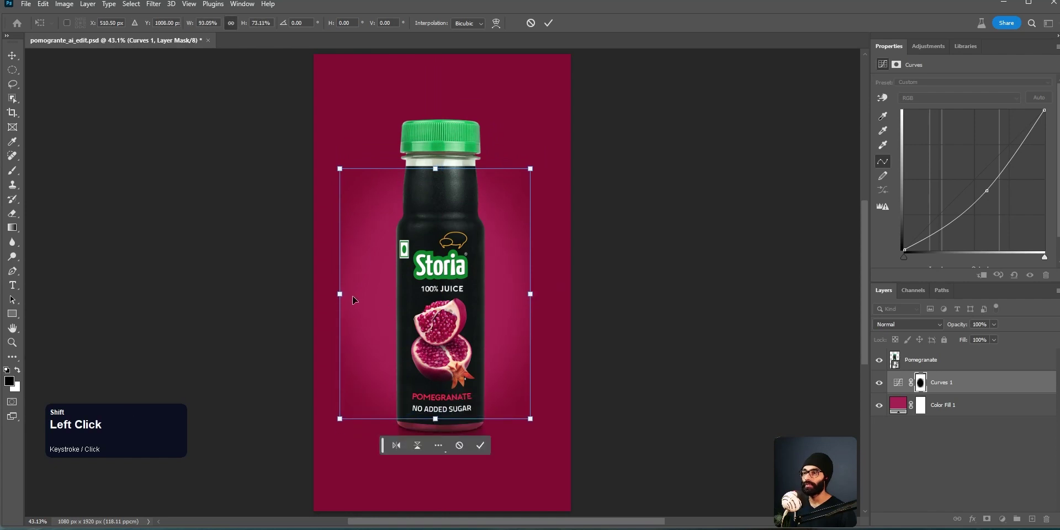
{"action": "left_click_drag", "start_coordinate": [341, 294], "coordinate": [356, 297]}
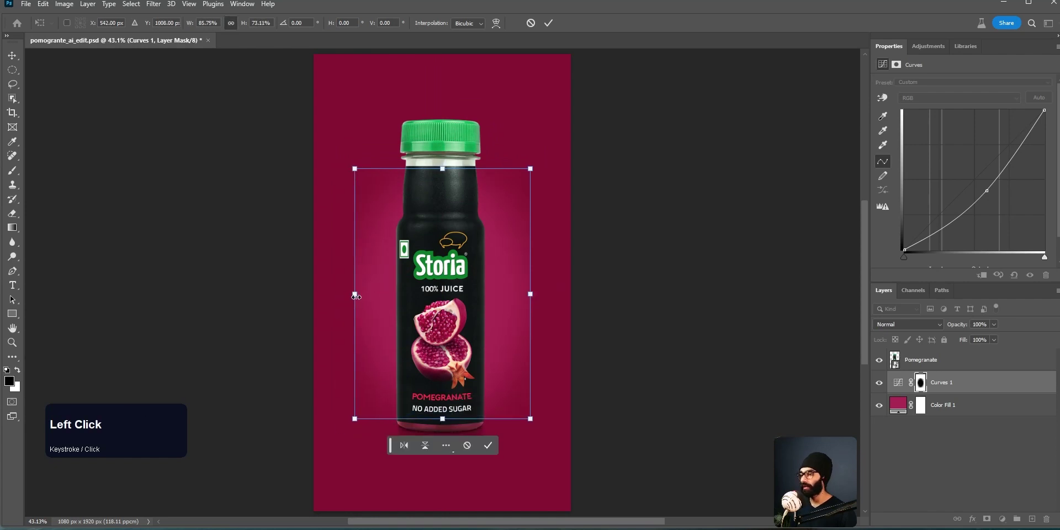
{"action": "key", "text": "KP_Enter"}
{"action": "mouse_move", "coordinate": [989, 192]}
{"action": "left_mouse_down"}
{"action": "mouse_move", "coordinate": [986, 172]}
{"action": "mouse_move", "coordinate": [981, 195]}
{"action": "left_mouse_up"}
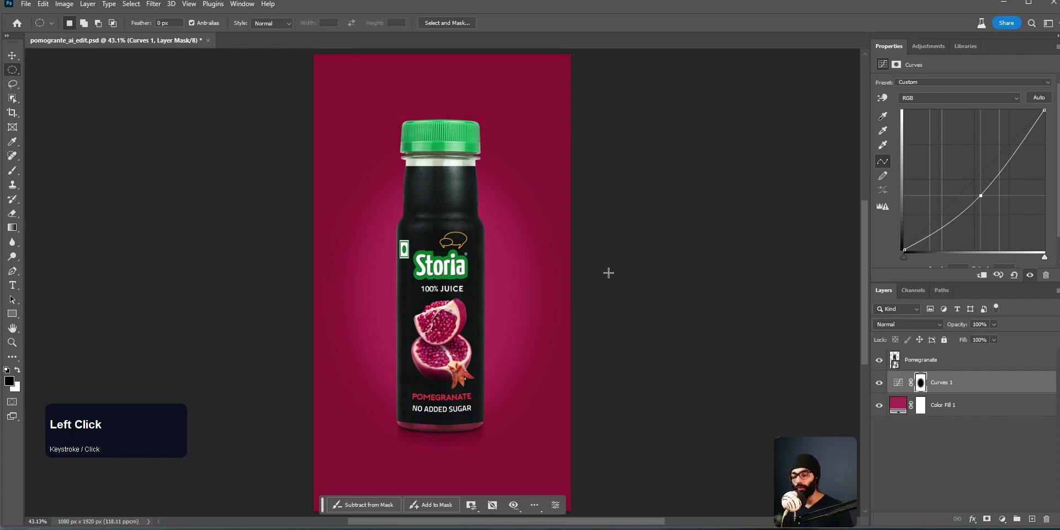
Look through the folders and drives in a new File Explorer window for the generated images
{"action": "key", "text": "super+e"}
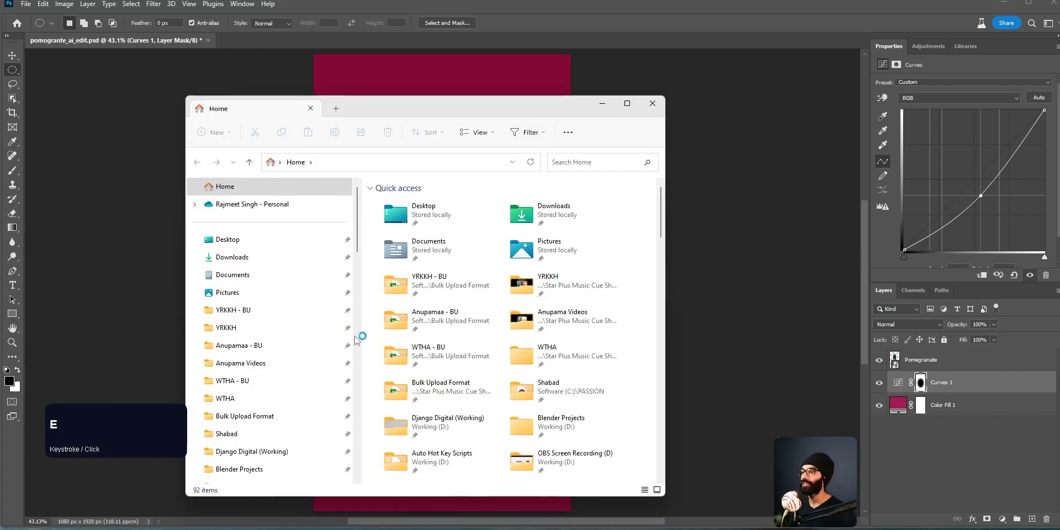
{"action": "scroll", "coordinate": [302, 409], "scroll_direction": "down", "scroll_amount": 2}
{"action": "scroll", "coordinate": [303, 409], "scroll_direction": "down", "scroll_amount": 8}
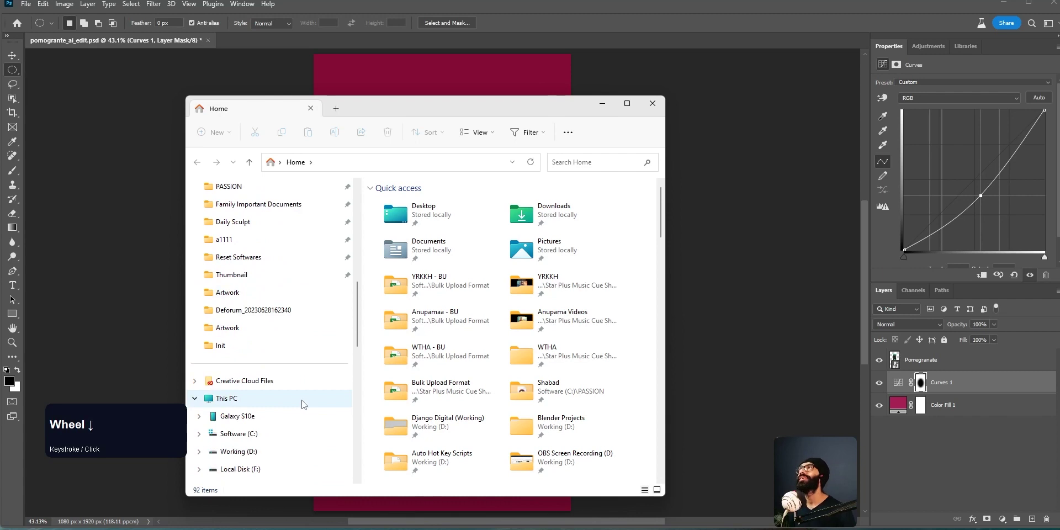
{"action": "scroll", "coordinate": [297, 405], "scroll_direction": "down", "scroll_amount": 6}
{"action": "scroll", "coordinate": [287, 409], "scroll_direction": "up", "scroll_amount": 5}
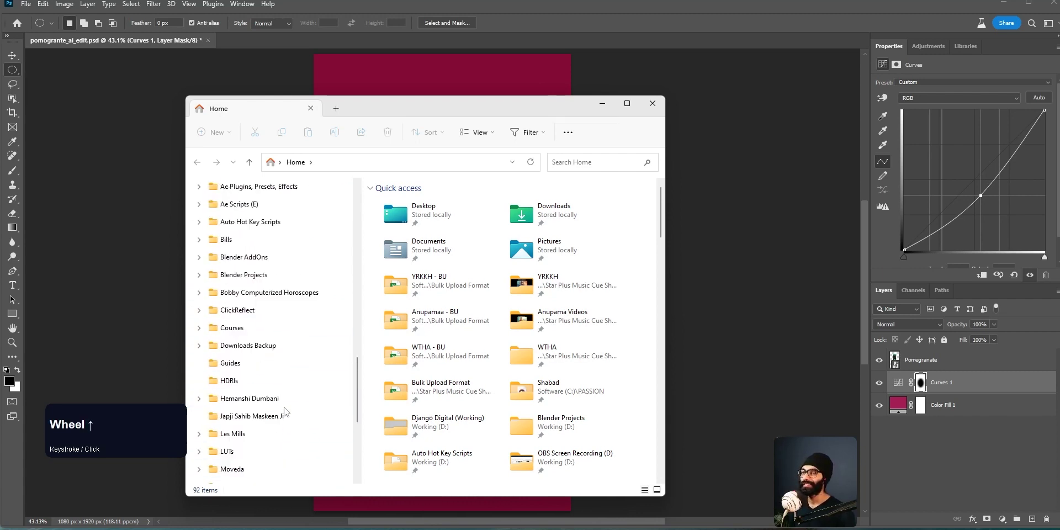
{"action": "scroll", "coordinate": [281, 411], "scroll_direction": "up", "scroll_amount": 3}
{"action": "scroll", "coordinate": [281, 413], "scroll_direction": "up", "scroll_amount": 4}
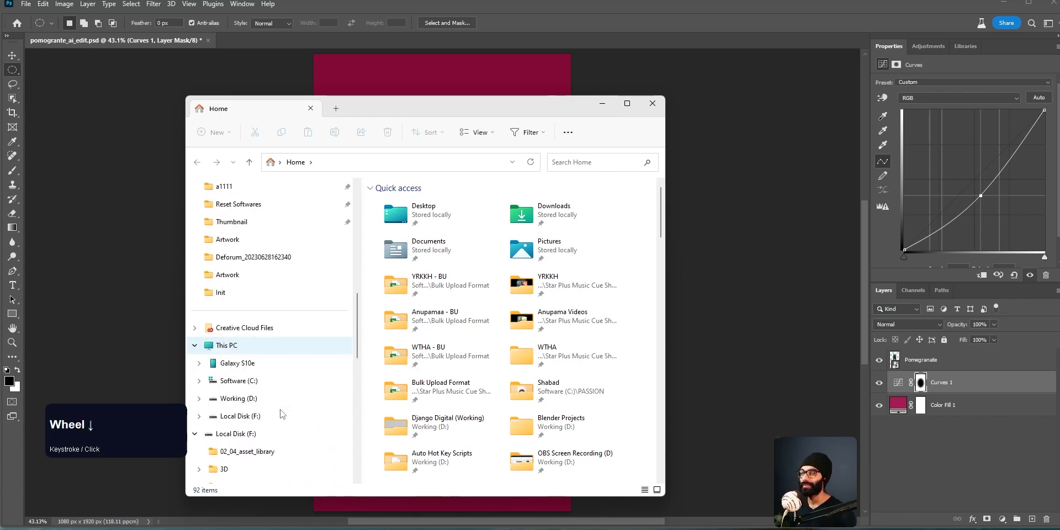
{"action": "scroll", "coordinate": [282, 413], "scroll_direction": "up", "scroll_amount": 3}
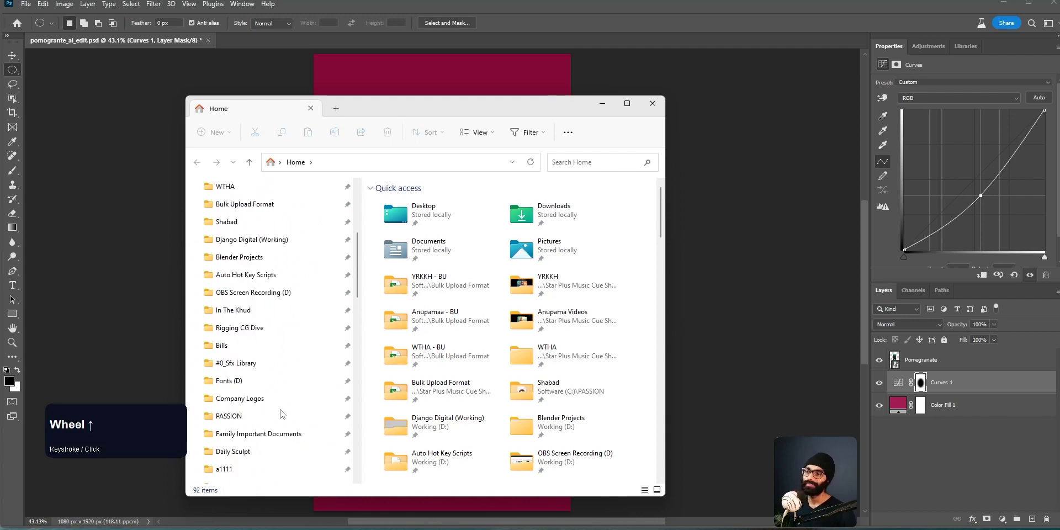
Switch to the open Deforum output window in File Explorer and go up to the img2img-images folder
{"action": "key", "text": "alt+Tab"}
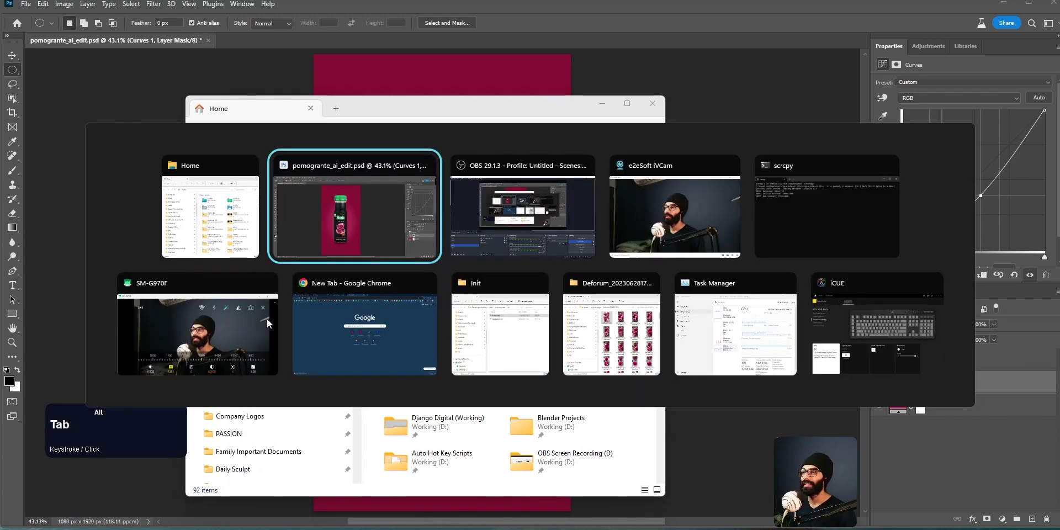
{"action": "left_click", "coordinate": [612, 325]}
{"action": "left_click", "coordinate": [318, 133]}
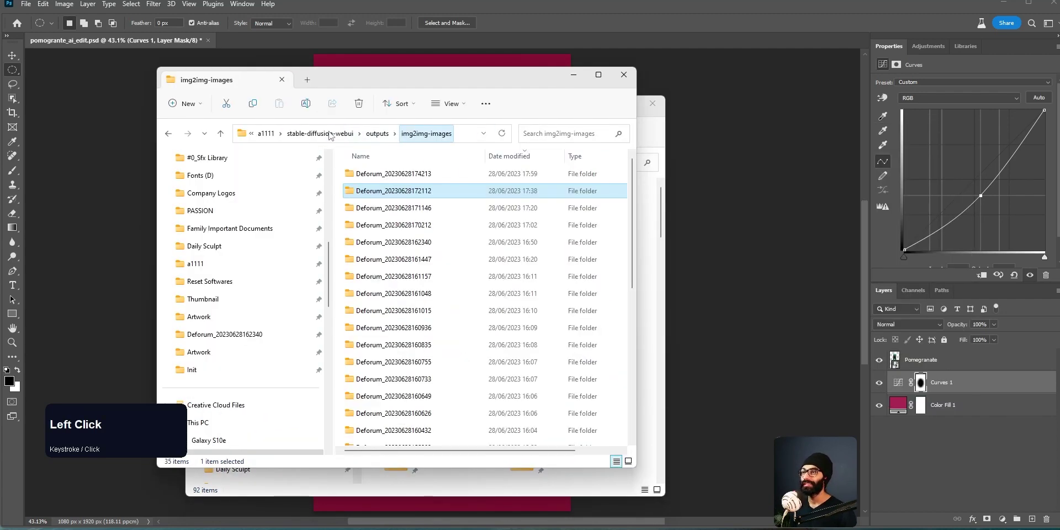
{"action": "key", "text": "alt+Tab"}
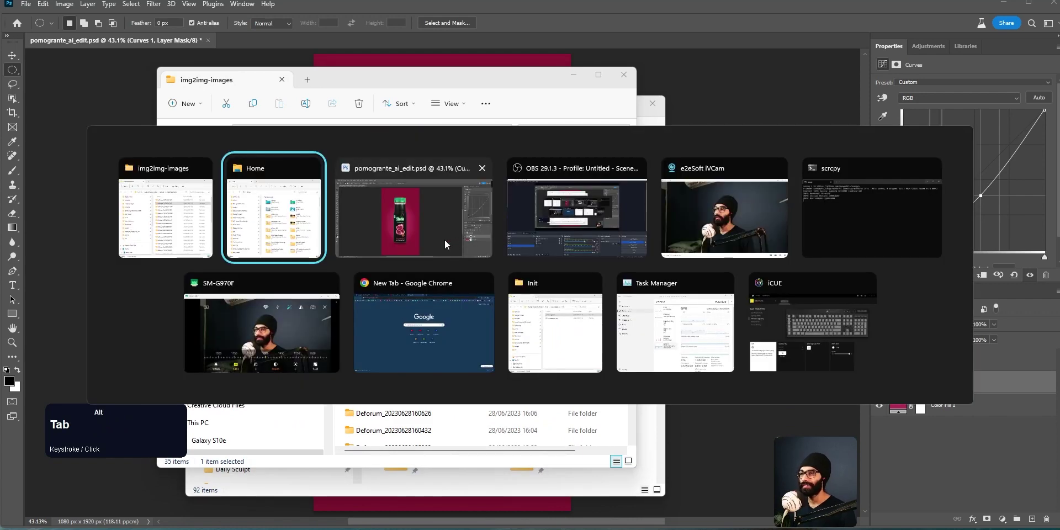
{"action": "left_click", "coordinate": [471, 342]}
{"action": "key", "text": "alt+Tab"}
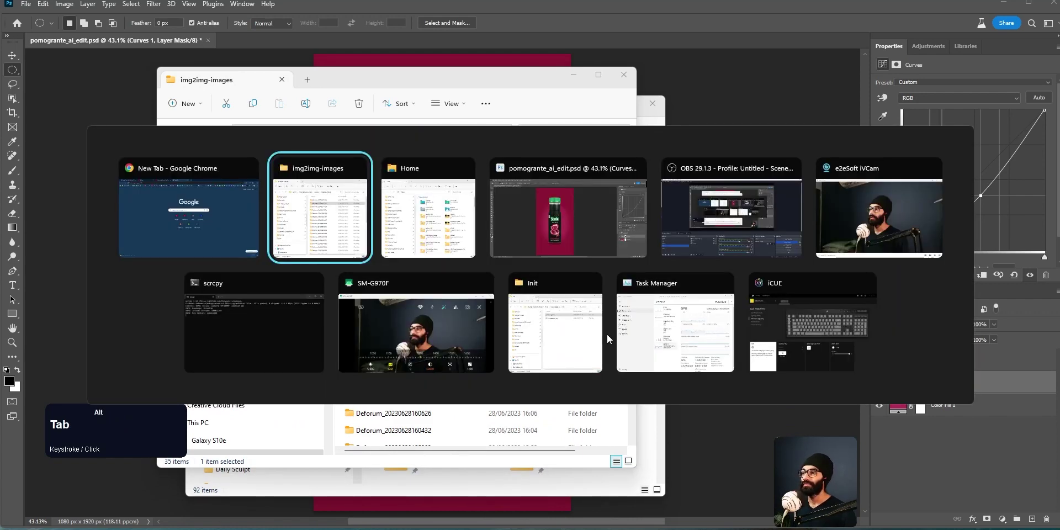
{"action": "left_click", "coordinate": [369, 257]}
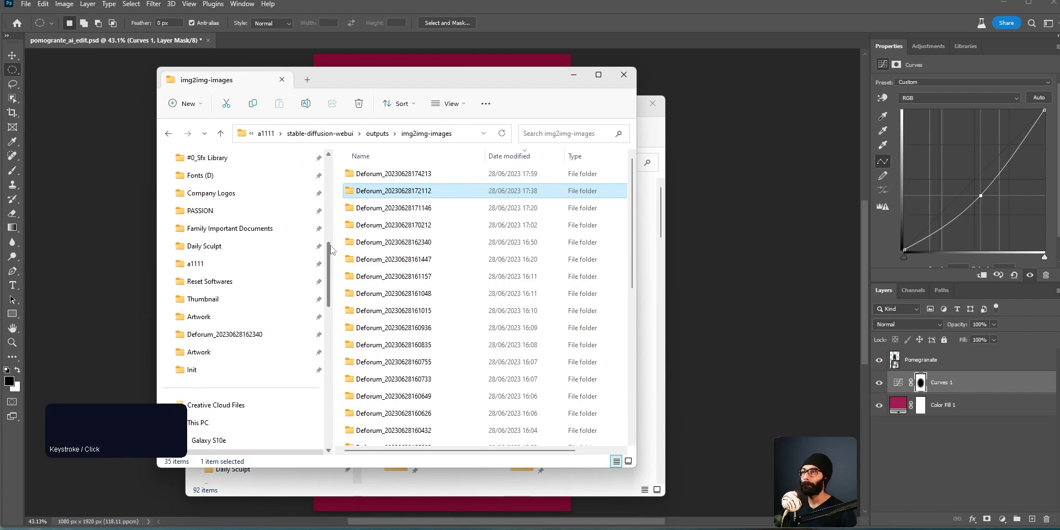
{"action": "double_click", "coordinate": [462, 210]}
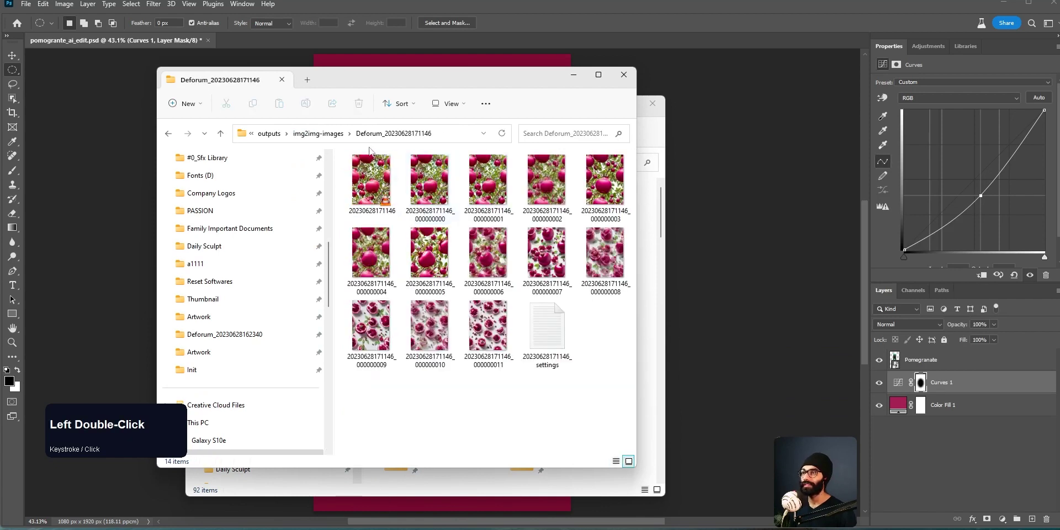
{"action": "left_click", "coordinate": [331, 137]}
{"action": "double_click", "coordinate": [378, 229]}
{"action": "left_click", "coordinate": [329, 136]}
{"action": "double_click", "coordinate": [377, 246]}
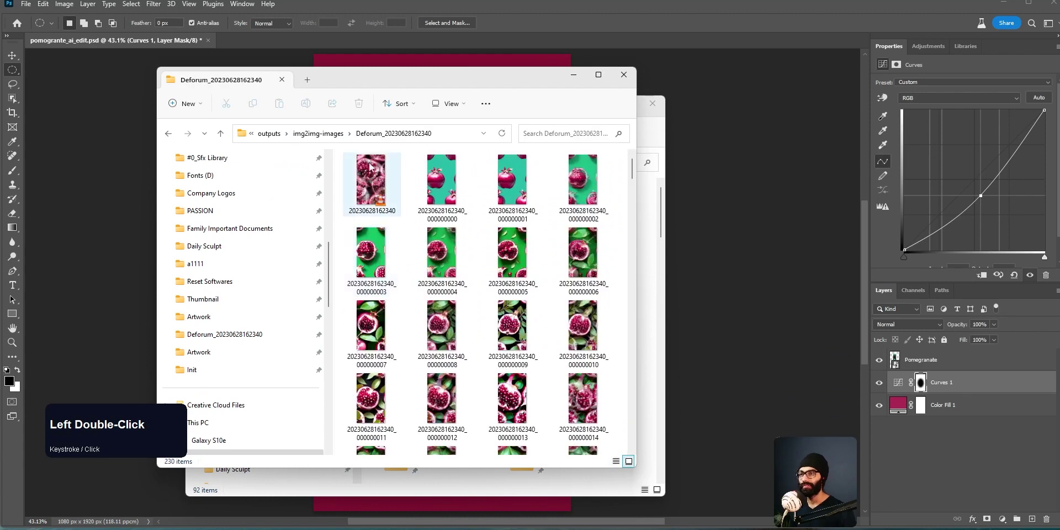
{"action": "left_click", "coordinate": [318, 133]}
{"action": "double_click", "coordinate": [403, 259]}
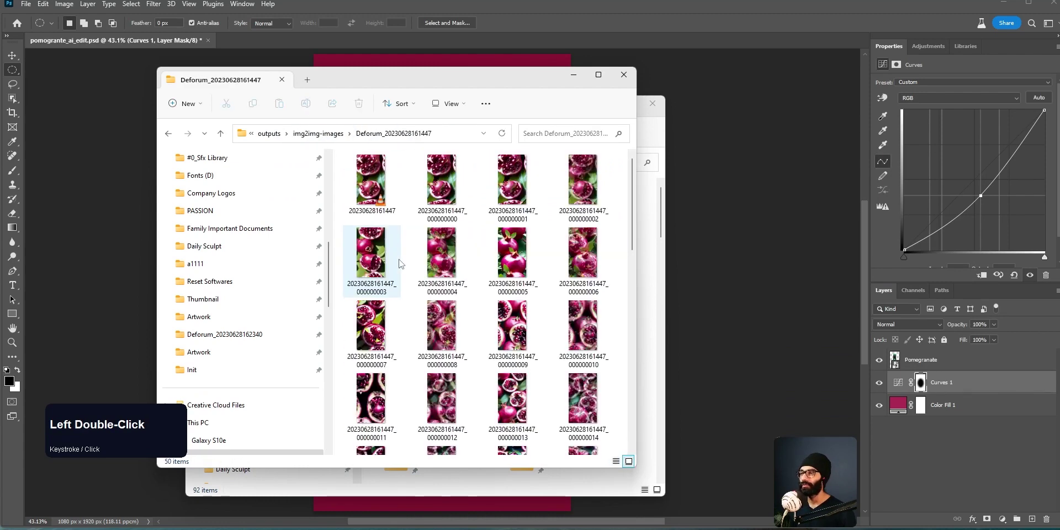
{"action": "left_click", "coordinate": [318, 133]}
{"action": "scroll", "coordinate": [386, 262], "scroll_direction": "down", "scroll_amount": 2}
{"action": "double_click", "coordinate": [388, 232]}
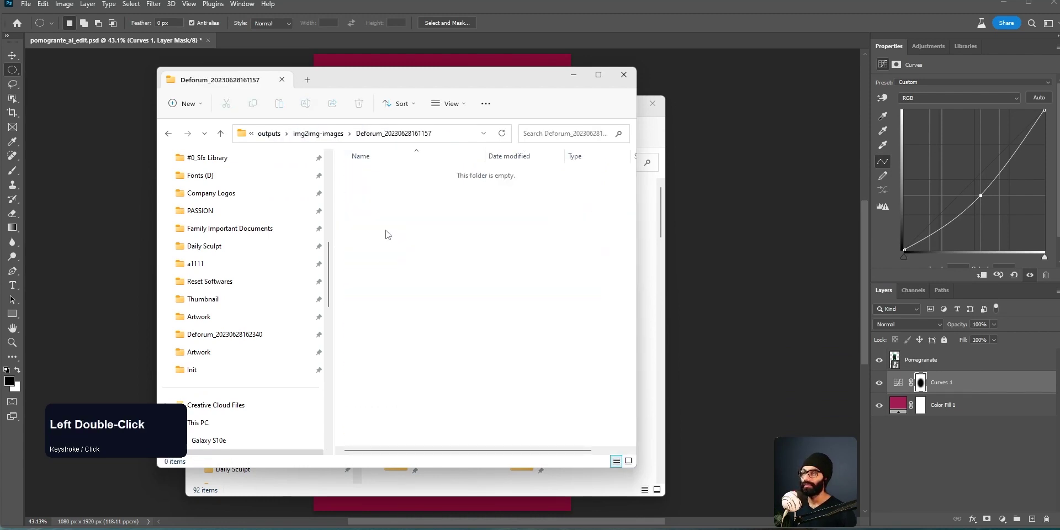
{"action": "left_click", "coordinate": [318, 133]}
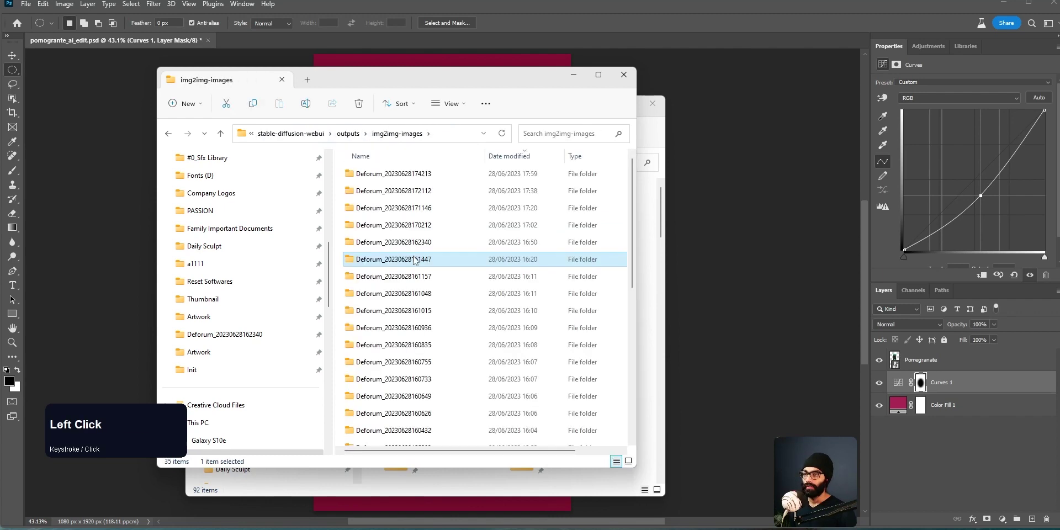
{"action": "double_click", "coordinate": [398, 261]}
{"action": "double_click", "coordinate": [372, 179]}
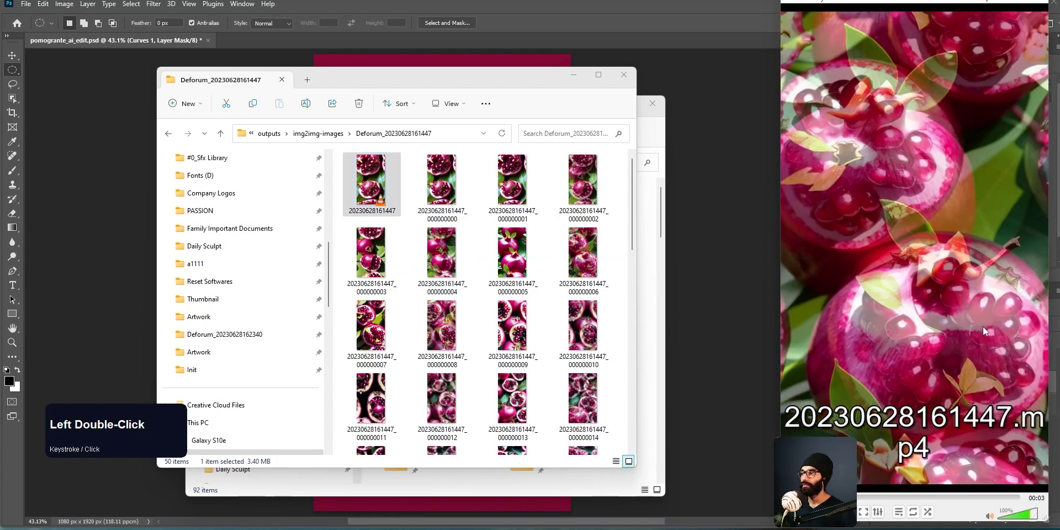
{"action": "left_click", "coordinate": [972, 320]}
{"action": "key", "text": "space"}
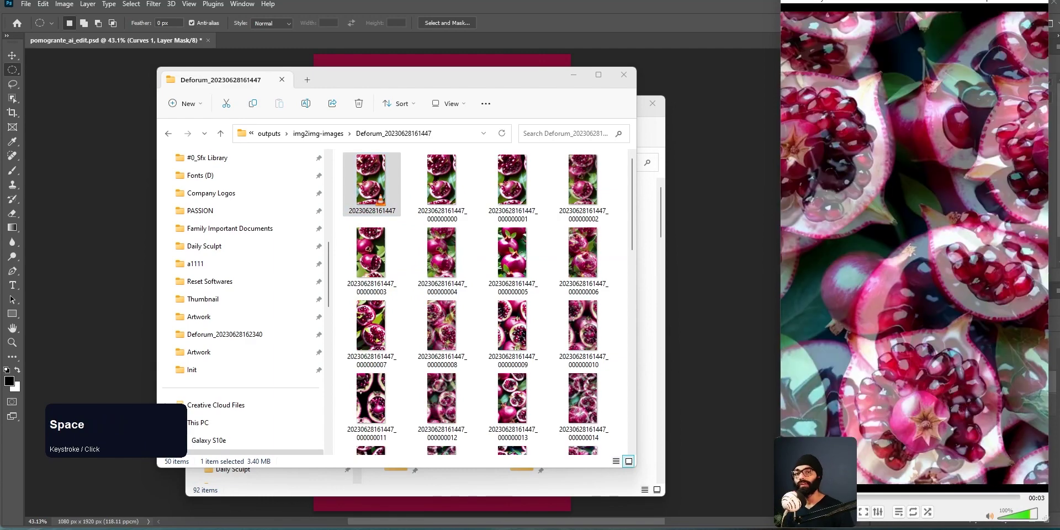
{"action": "key", "text": "alt+Tab"}
{"action": "left_click", "coordinate": [841, 204]}
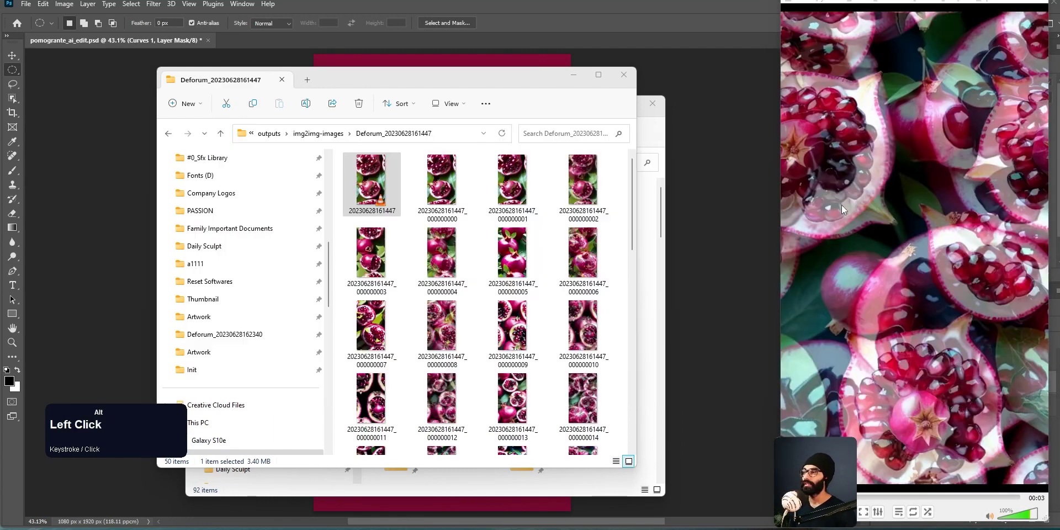
{"action": "left_click_drag", "start_coordinate": [842, 204], "coordinate": [367, 211]}
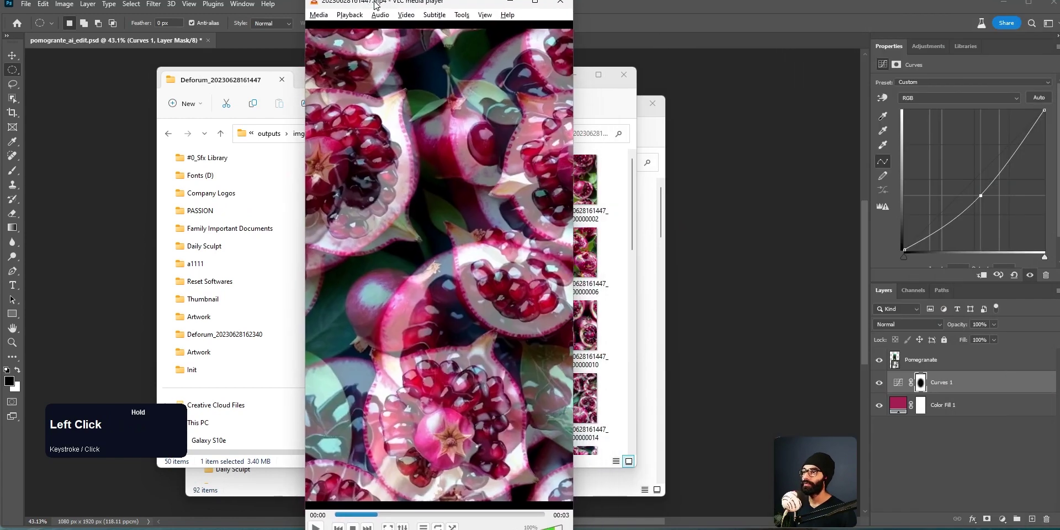
{"action": "double_click", "coordinate": [469, 194]}
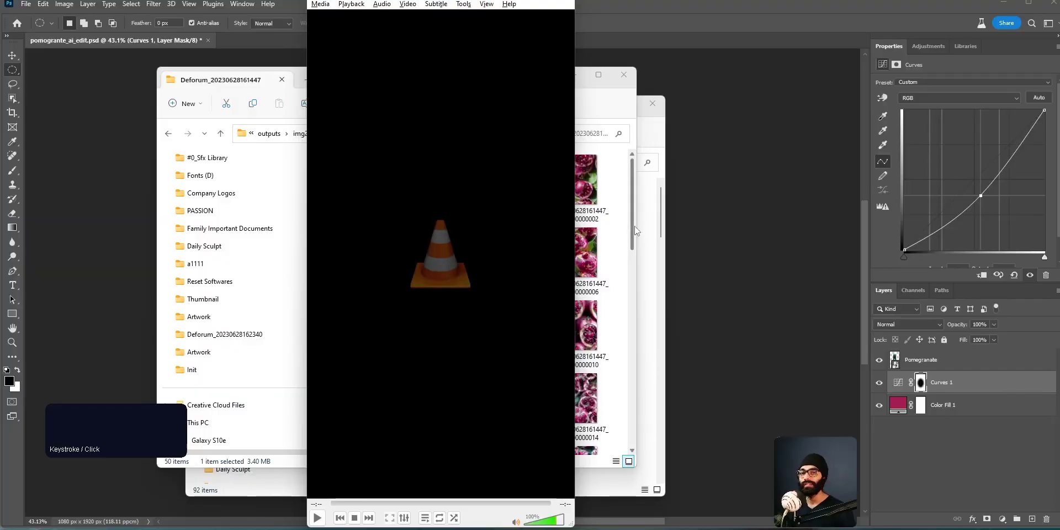
{"action": "left_click", "coordinate": [562, 0]}
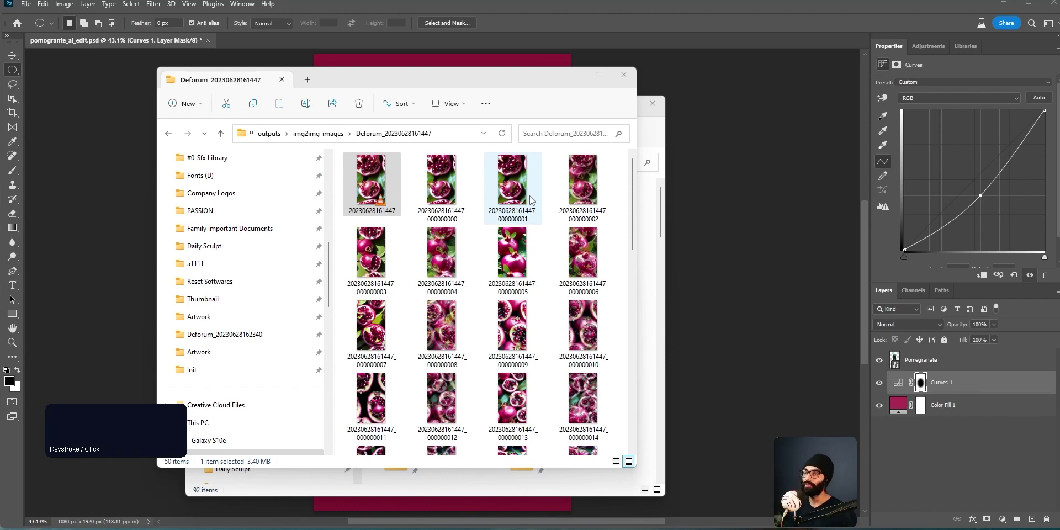
{"action": "left_click", "coordinate": [323, 132]}
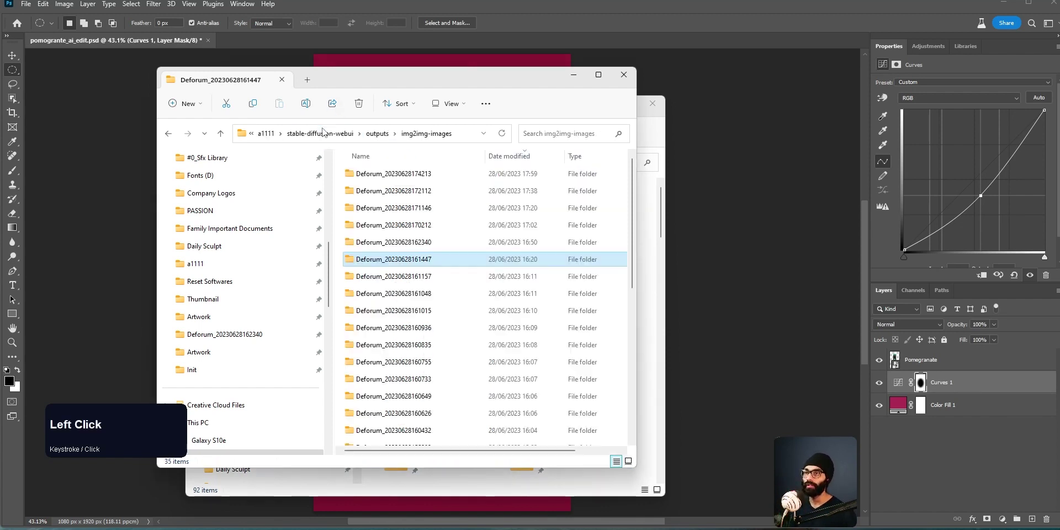
{"action": "double_click", "coordinate": [410, 243]}
{"action": "double_click", "coordinate": [386, 189]}
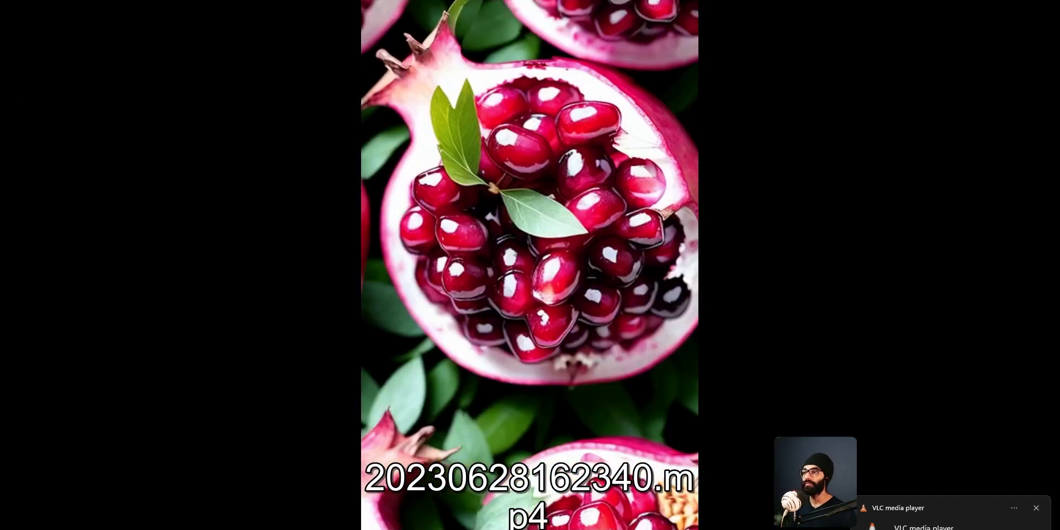
{"action": "key", "text": "space"}
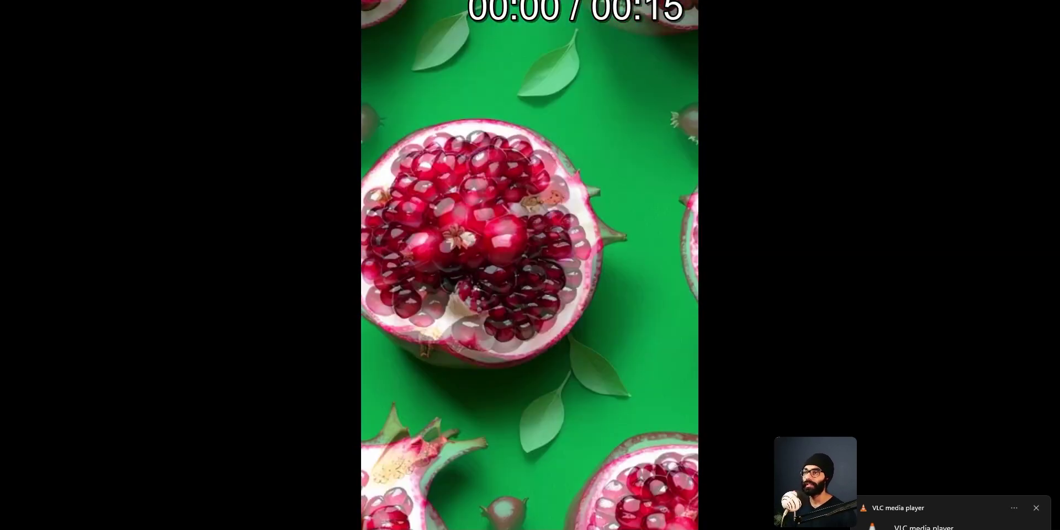
{"action": "key", "text": "space"}
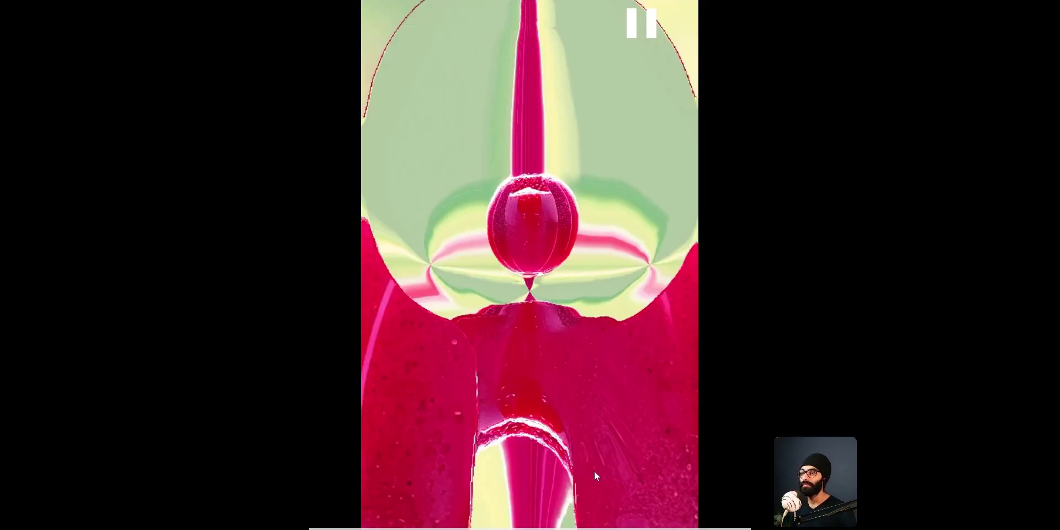
{"action": "left_click", "coordinate": [657, 527]}
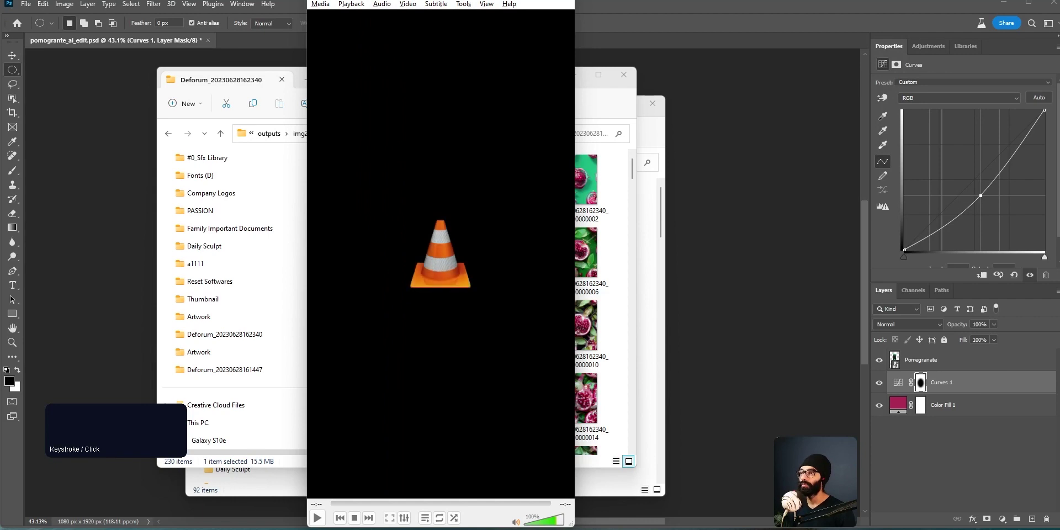
{"action": "left_click", "coordinate": [345, 137]}
{"action": "left_click", "coordinate": [343, 135]}
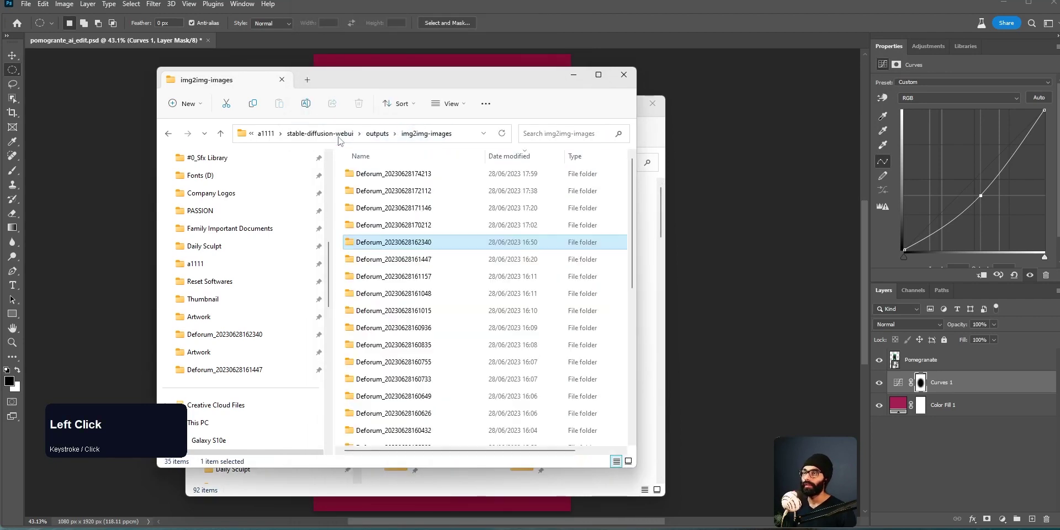
{"action": "double_click", "coordinate": [415, 230]}
{"action": "left_click", "coordinate": [331, 135]}
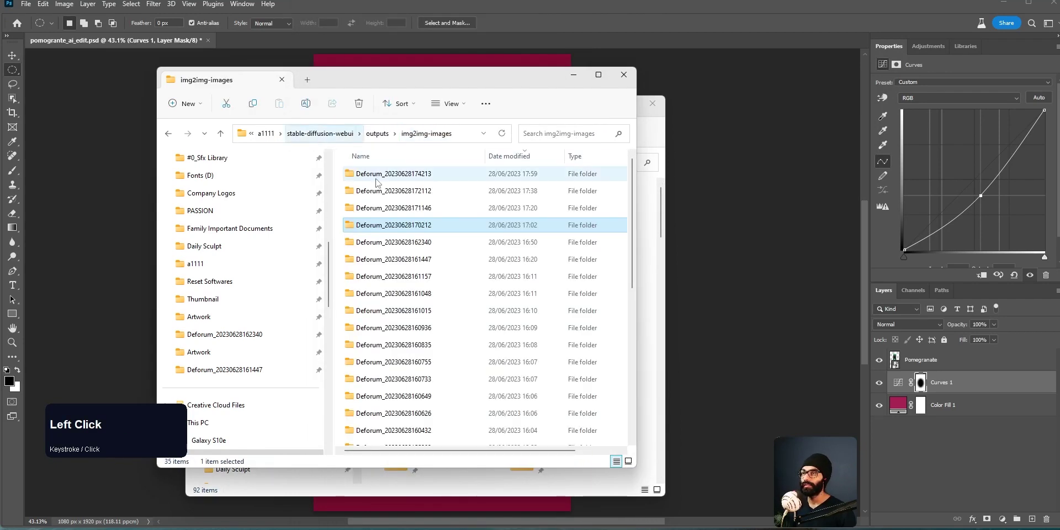
{"action": "double_click", "coordinate": [381, 207]}
{"action": "double_click", "coordinate": [376, 187]}
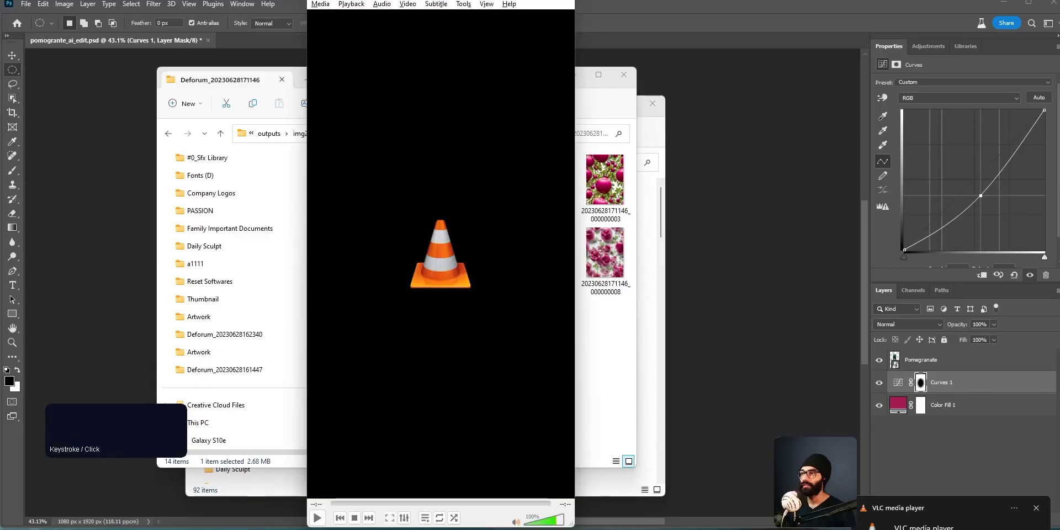
{"action": "left_click", "coordinate": [299, 133]}
{"action": "double_click", "coordinate": [386, 194]}
{"action": "double_click", "coordinate": [375, 185]}
{"action": "double_click", "coordinate": [485, 227]}
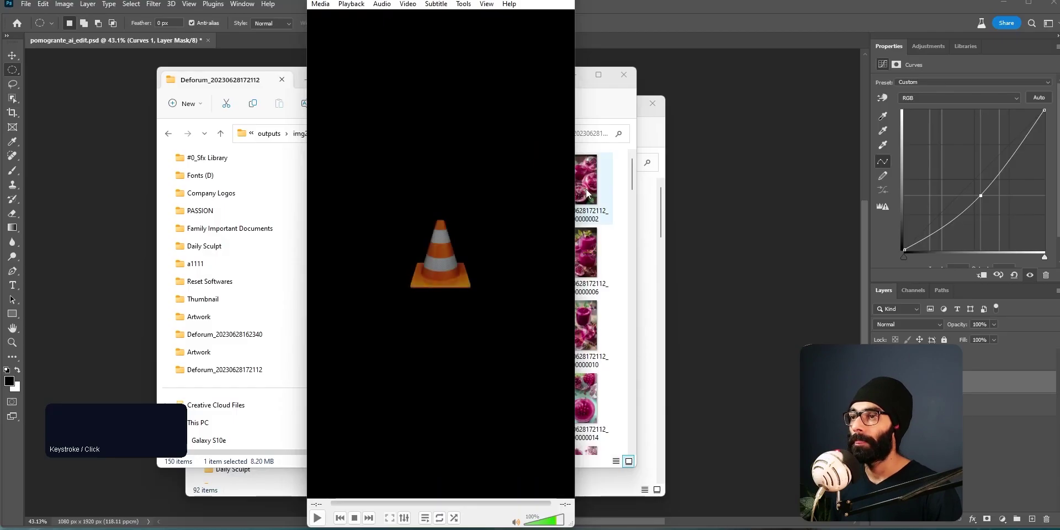
{"action": "left_click", "coordinate": [566, 5]}
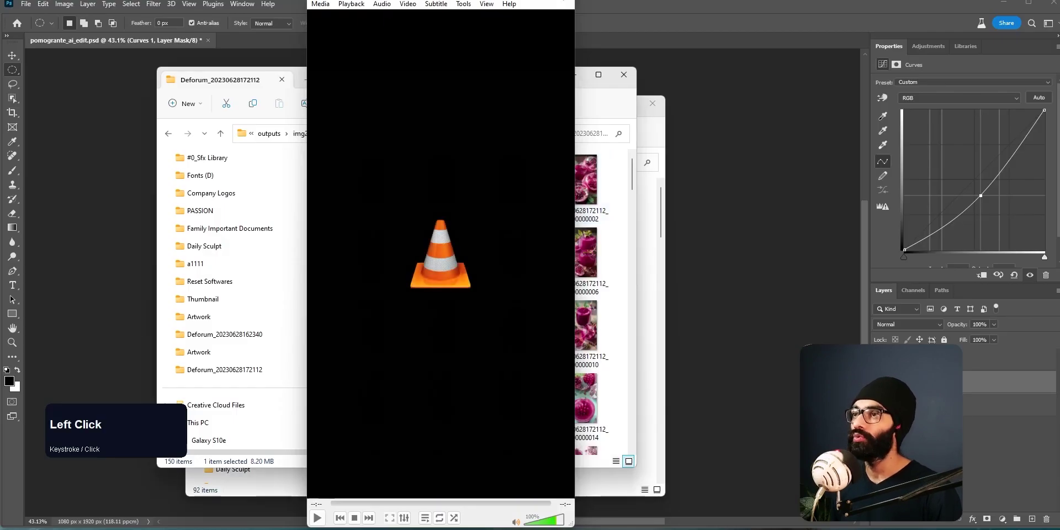
{"action": "left_click", "coordinate": [328, 135]}
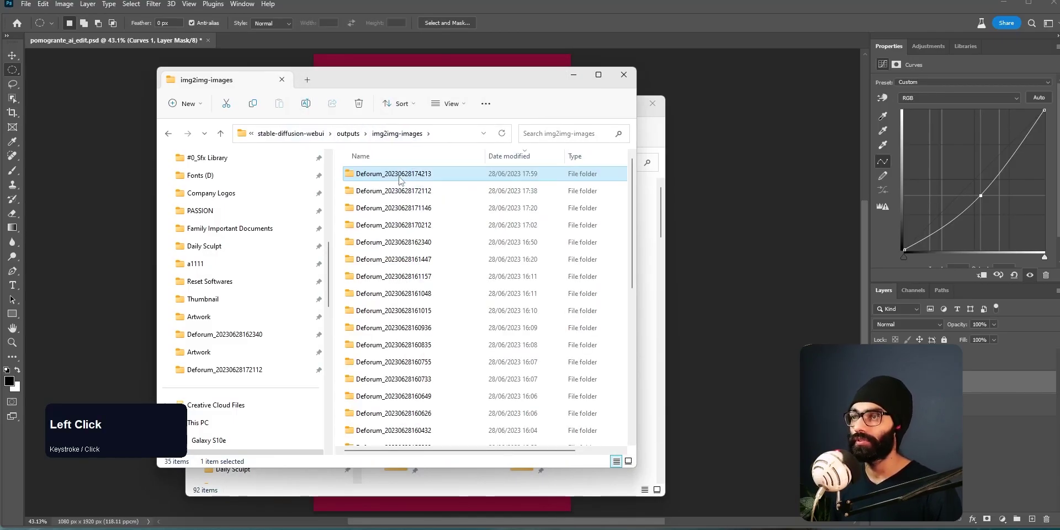
{"action": "double_click", "coordinate": [384, 183]}
{"action": "double_click", "coordinate": [384, 180]}
{"action": "double_click", "coordinate": [499, 232]}
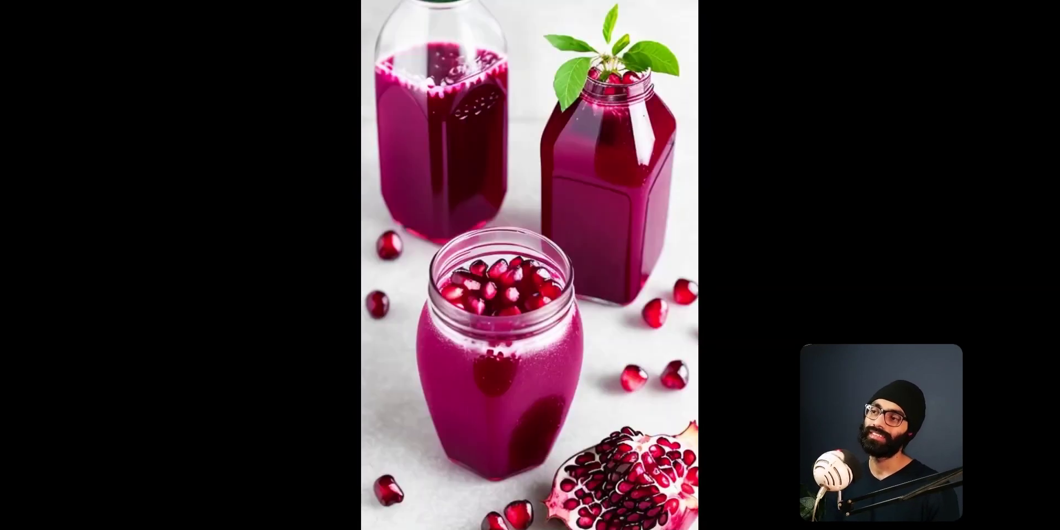
{"action": "left_click", "coordinate": [521, 155]}
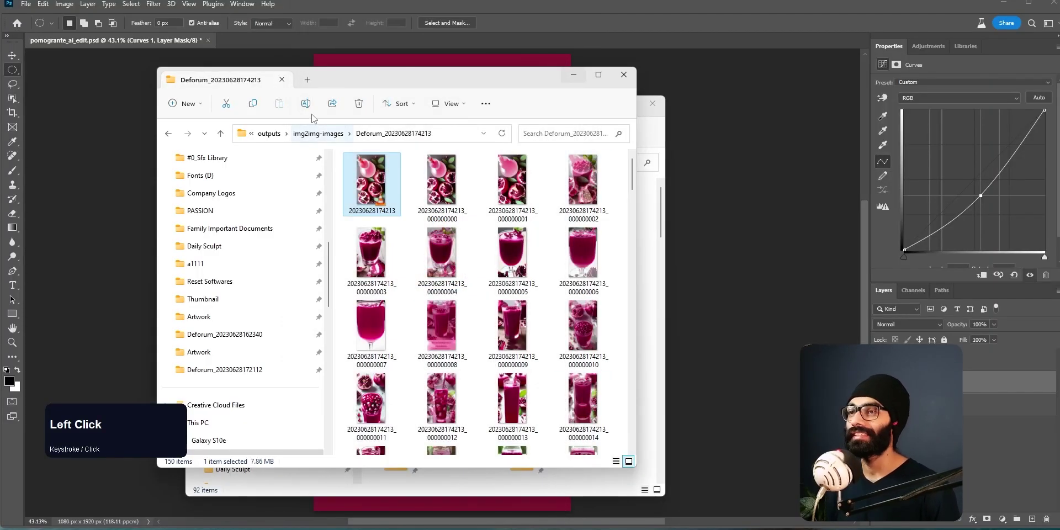
{"action": "left_click", "coordinate": [330, 134]}
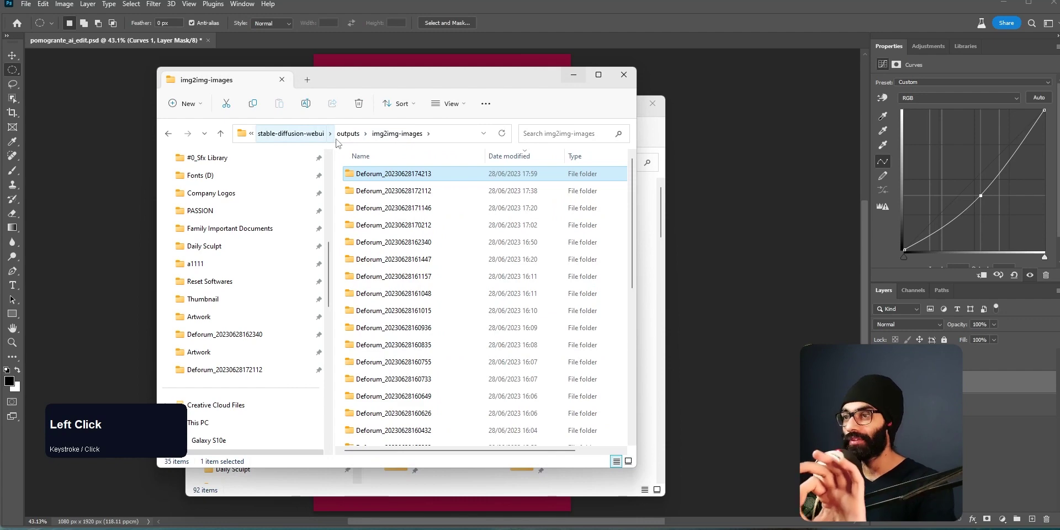
{"action": "left_click", "coordinate": [464, 80]}
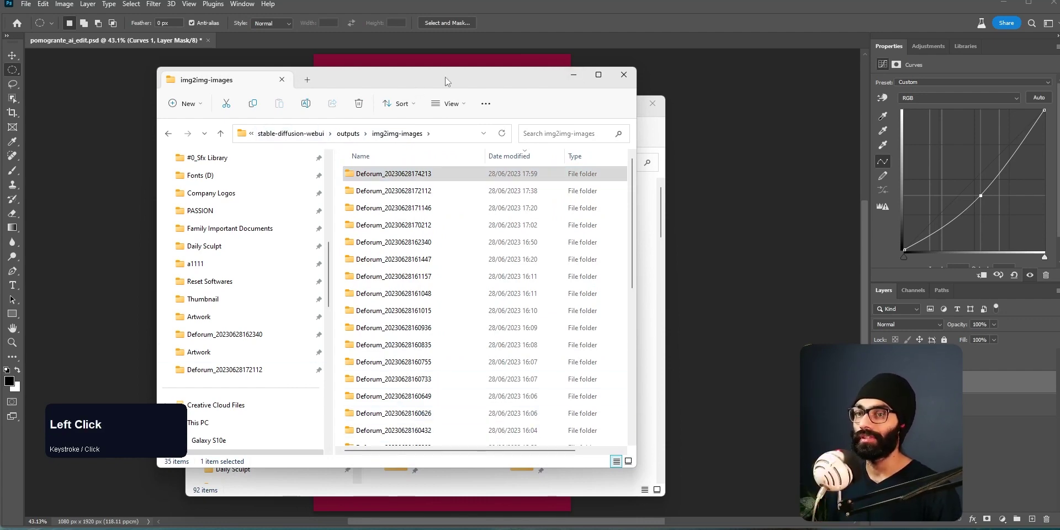
Open the a1111 stable-diffusion-webui folder in a new File Explorer window and launch the webui-user batch file
{"action": "key", "text": "super+e"}
{"action": "left_click_drag", "start_coordinate": [412, 82], "coordinate": [647, 83]}
{"action": "scroll", "coordinate": [422, 421], "scroll_direction": "down", "scroll_amount": 2}
{"action": "scroll", "coordinate": [421, 421], "scroll_direction": "down", "scroll_amount": 4}
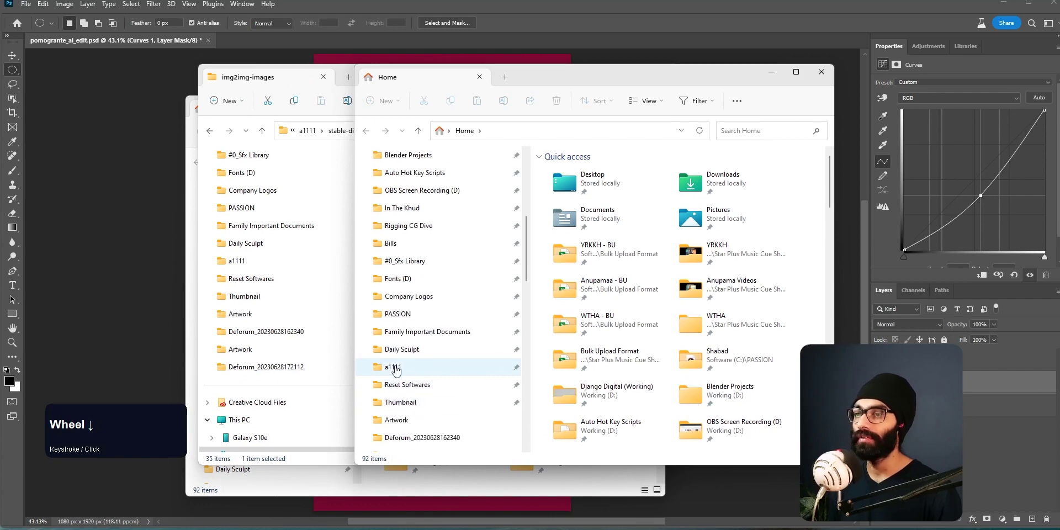
{"action": "left_click", "coordinate": [402, 367]}
{"action": "double_click", "coordinate": [587, 171]}
{"action": "scroll", "coordinate": [601, 370], "scroll_direction": "down", "scroll_amount": 10}
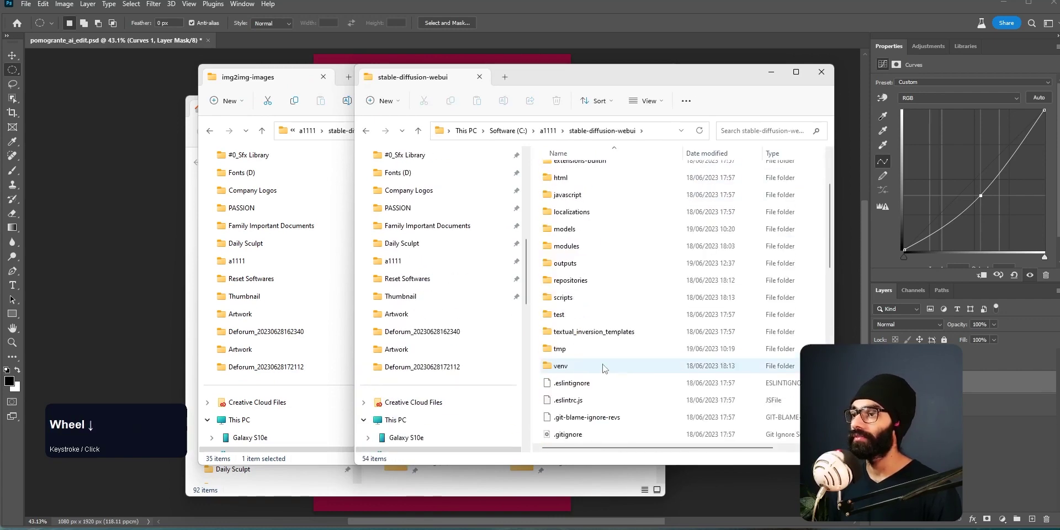
{"action": "scroll", "coordinate": [602, 376], "scroll_direction": "down", "scroll_amount": 3}
{"action": "double_click", "coordinate": [574, 420]}
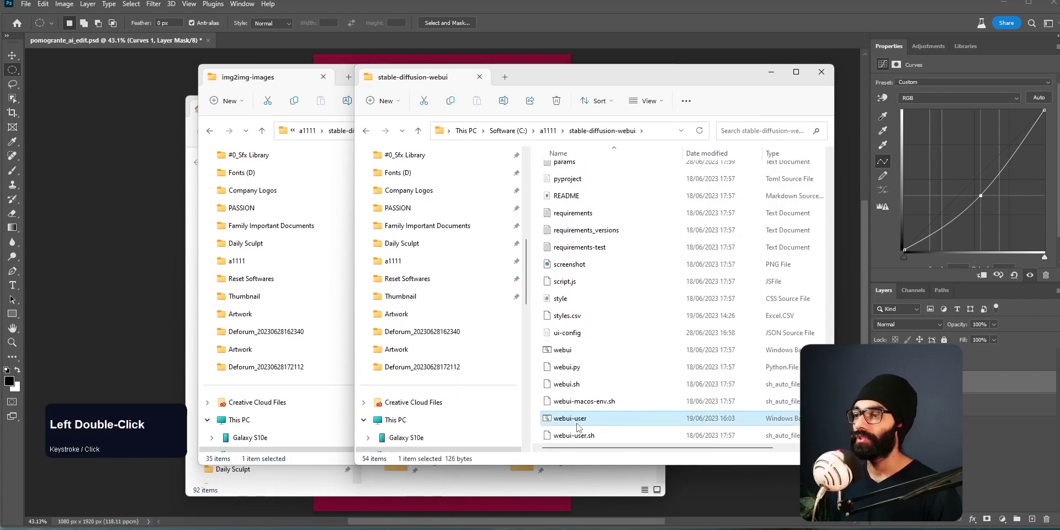
{"action": "left_click", "coordinate": [578, 427]}
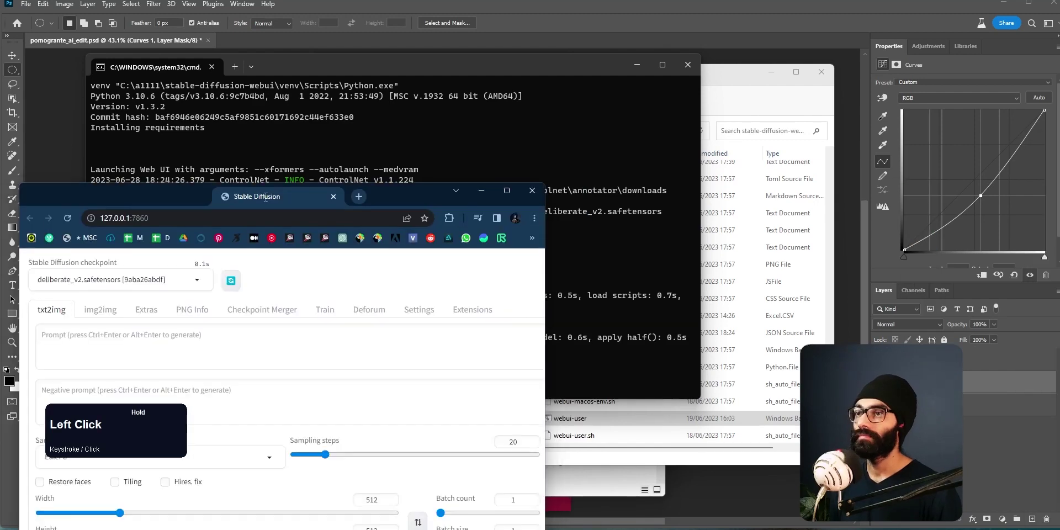
Maximize the Stable Diffusion browser window and show the Deforum extension's settings
{"action": "double_click", "coordinate": [328, 195]}
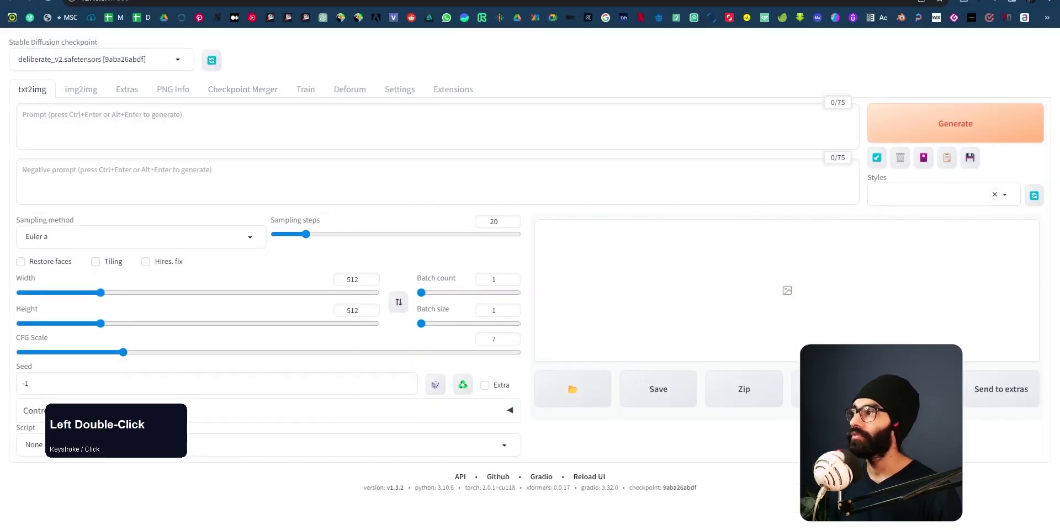
{"action": "left_click", "coordinate": [348, 90]}
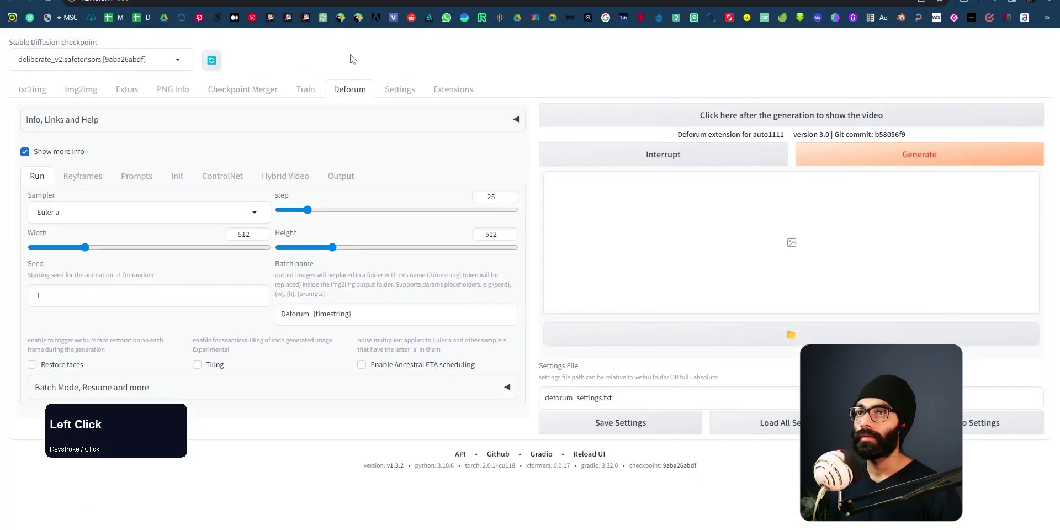
{"action": "key", "text": "alt+Tab"}
{"action": "left_click", "coordinate": [256, 238]}
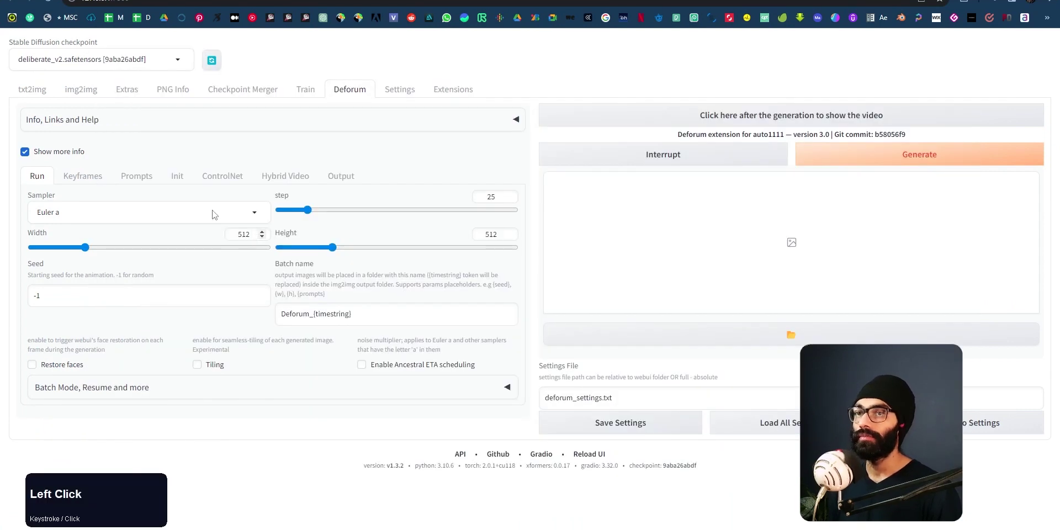
Set the Deforum settings file to deforum_settings_3.txt and load all of its settings
{"action": "left_click", "coordinate": [599, 397]}
{"action": "type", "text": "_3"}
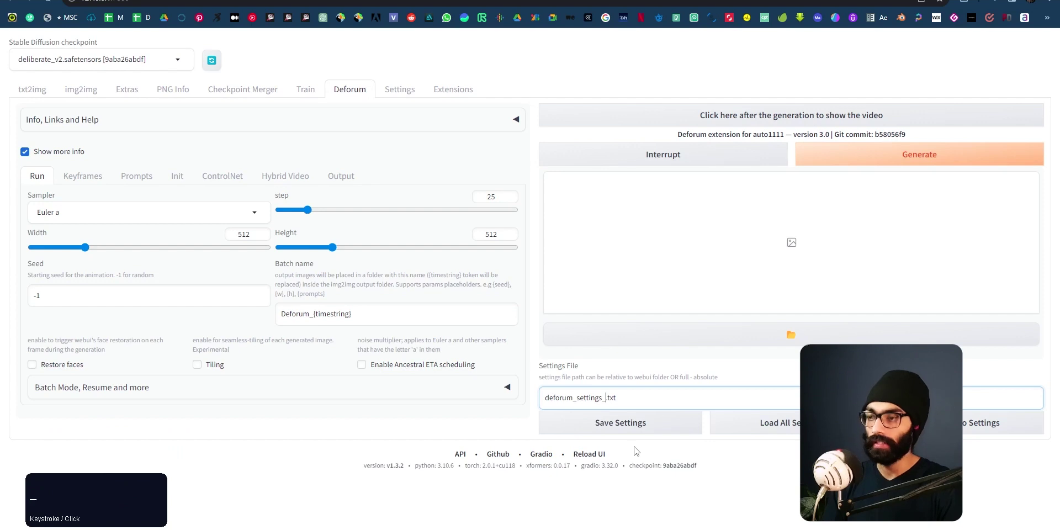
{"action": "left_click", "coordinate": [779, 423]}
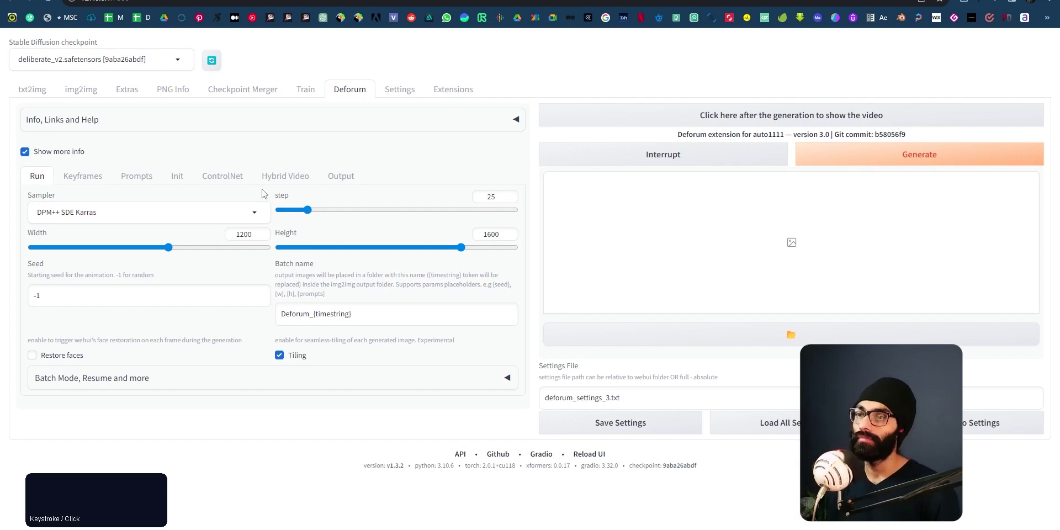
Set the Deforum output width to 512 and height to 910, and turn off Tiling
{"action": "left_click_drag", "start_coordinate": [256, 230], "coordinate": [183, 241]}
{"action": "type", "text": "512"}
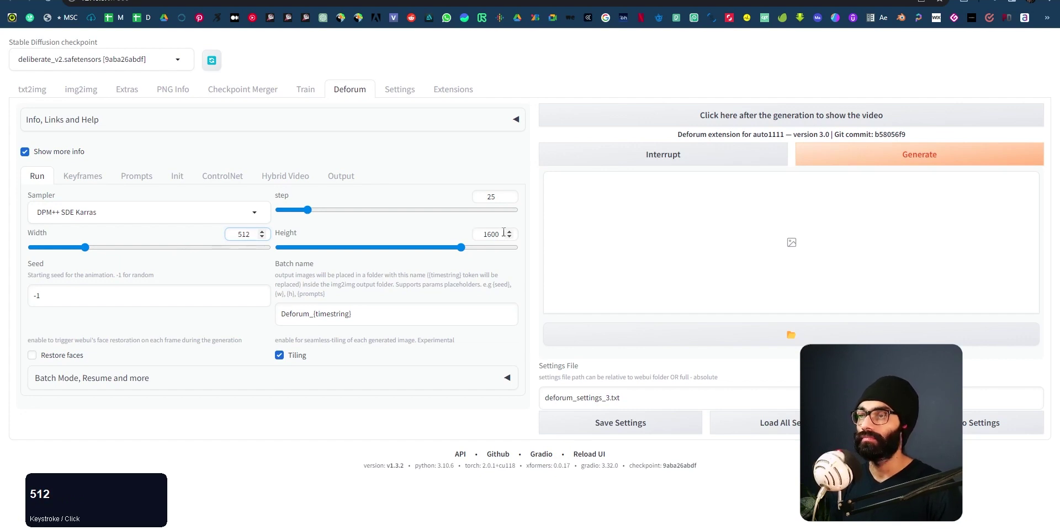
{"action": "left_click_drag", "start_coordinate": [253, 234], "coordinate": [190, 238]}
{"action": "left_click_drag", "start_coordinate": [505, 235], "coordinate": [415, 238]}
{"action": "type", "text": "910"}
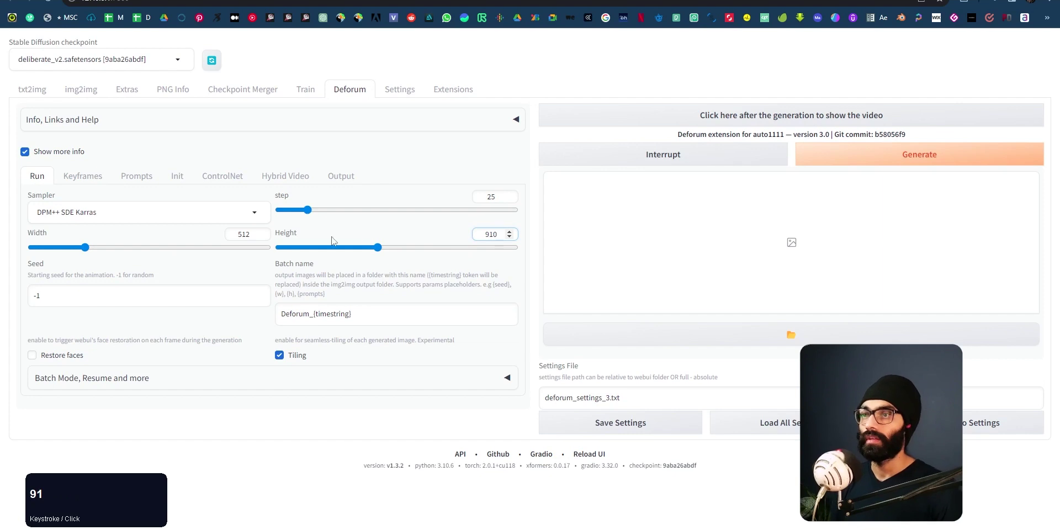
{"action": "left_click", "coordinate": [331, 423]}
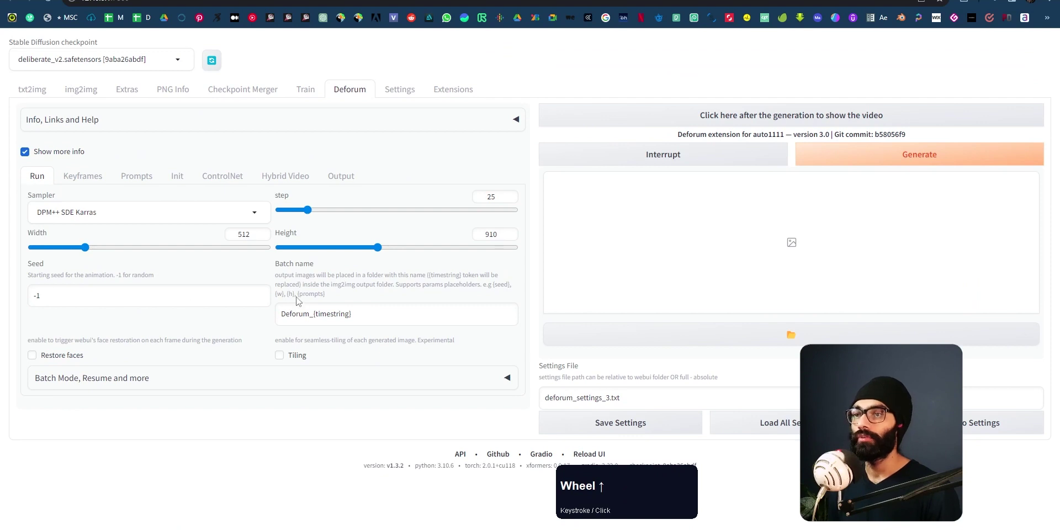
Show the Deforum keyframe settings and examine the animation mode, strength schedule and Translation X motion
{"action": "left_click", "coordinate": [83, 176]}
{"action": "scroll", "coordinate": [463, 346], "scroll_direction": "down", "scroll_amount": 3}
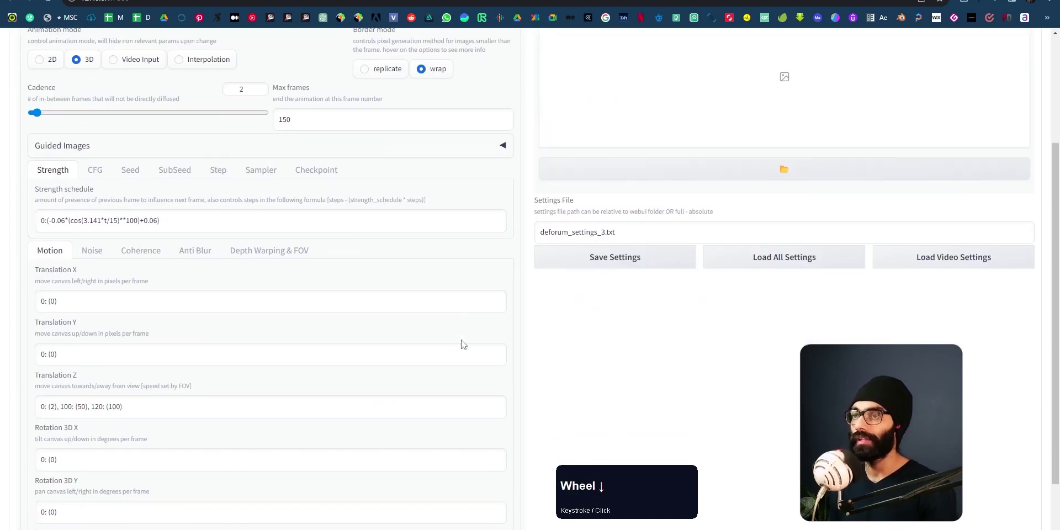
{"action": "scroll", "coordinate": [436, 358], "scroll_direction": "up", "scroll_amount": 2}
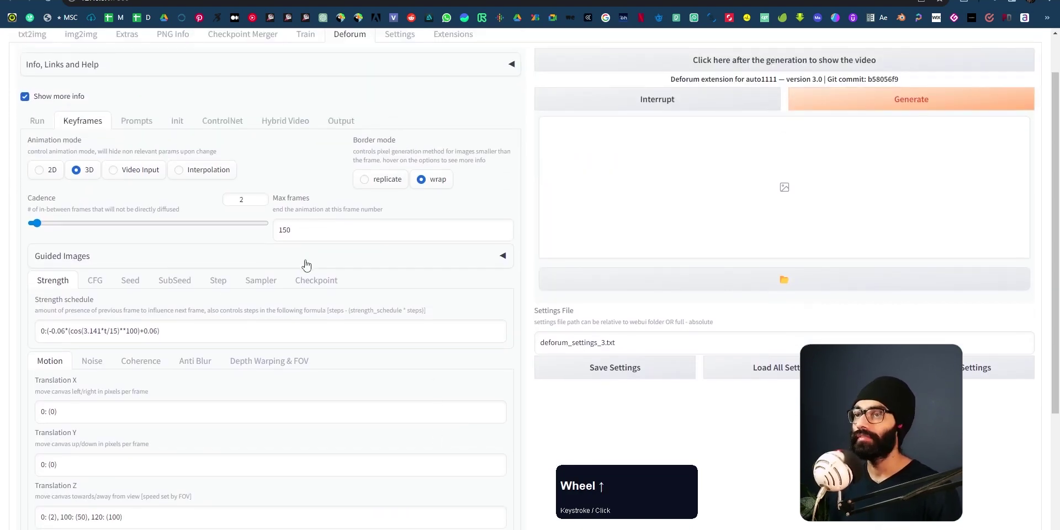
{"action": "scroll", "coordinate": [307, 263], "scroll_direction": "down", "scroll_amount": 3}
{"action": "left_click_drag", "start_coordinate": [63, 247], "coordinate": [3, 251]}
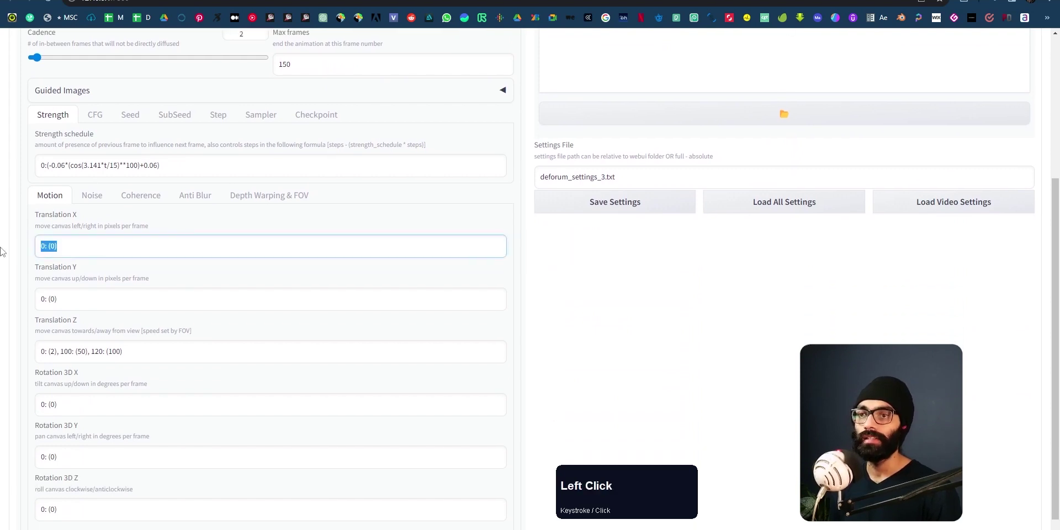
{"action": "left_click", "coordinate": [148, 247]}
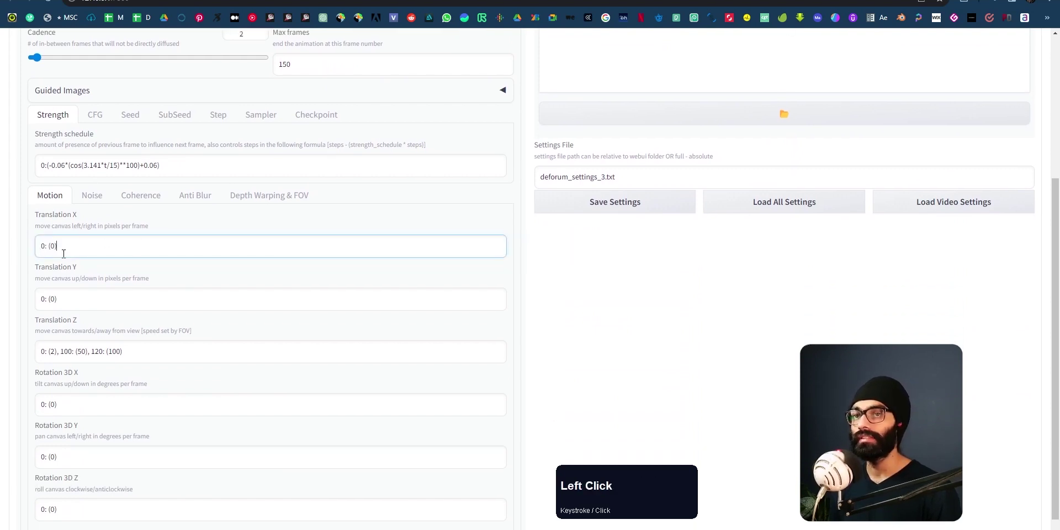
{"action": "scroll", "coordinate": [98, 258], "scroll_direction": "down", "scroll_amount": 1}
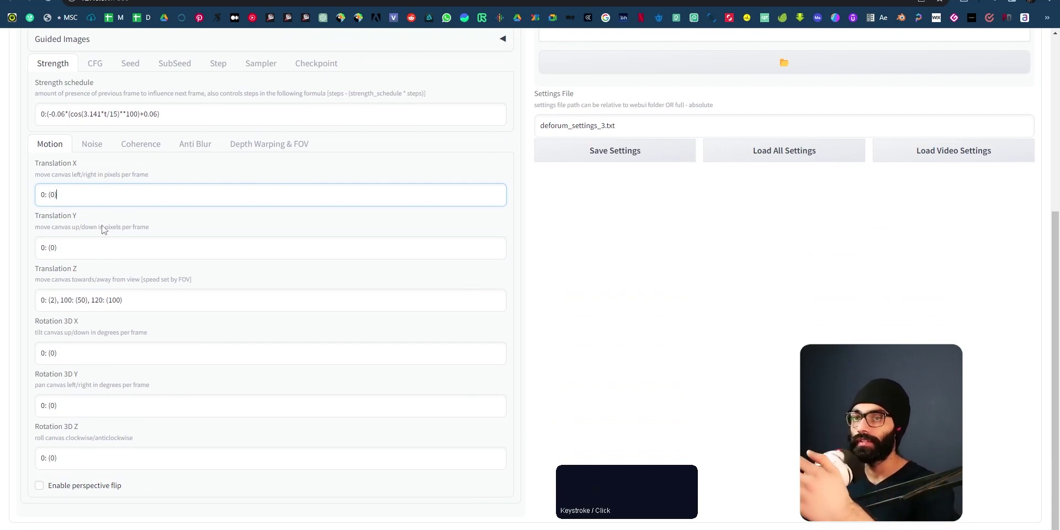
Examine the keyframe values in the Translation Z schedule and compare them with the Max frames setting
{"action": "left_click", "coordinate": [83, 273]}
{"action": "left_click", "coordinate": [43, 301]}
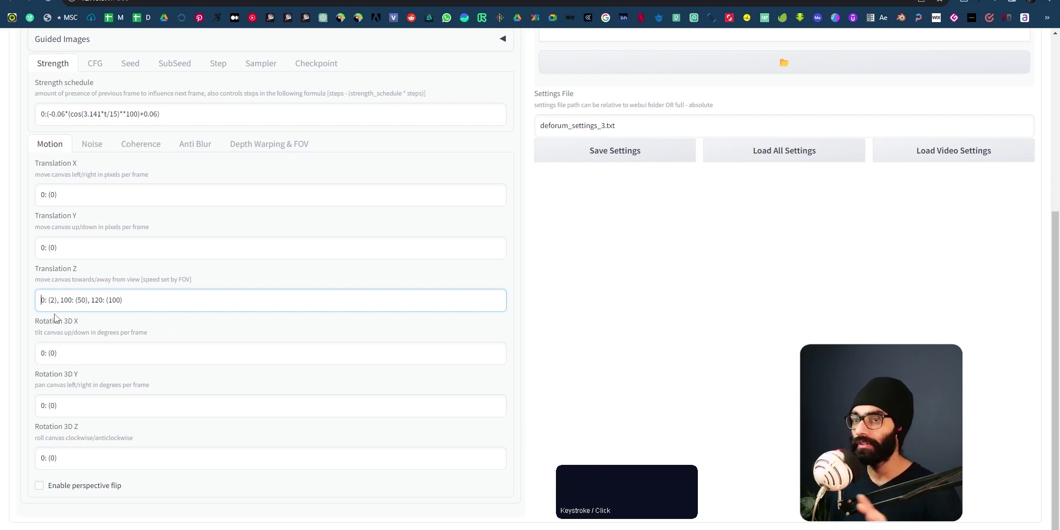
{"action": "left_click", "coordinate": [51, 302]}
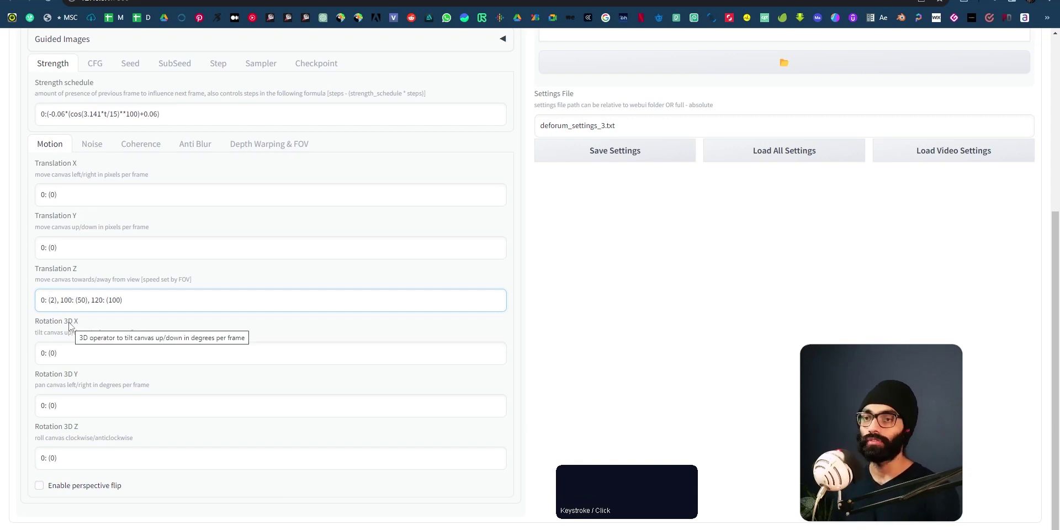
{"action": "left_click", "coordinate": [65, 300]}
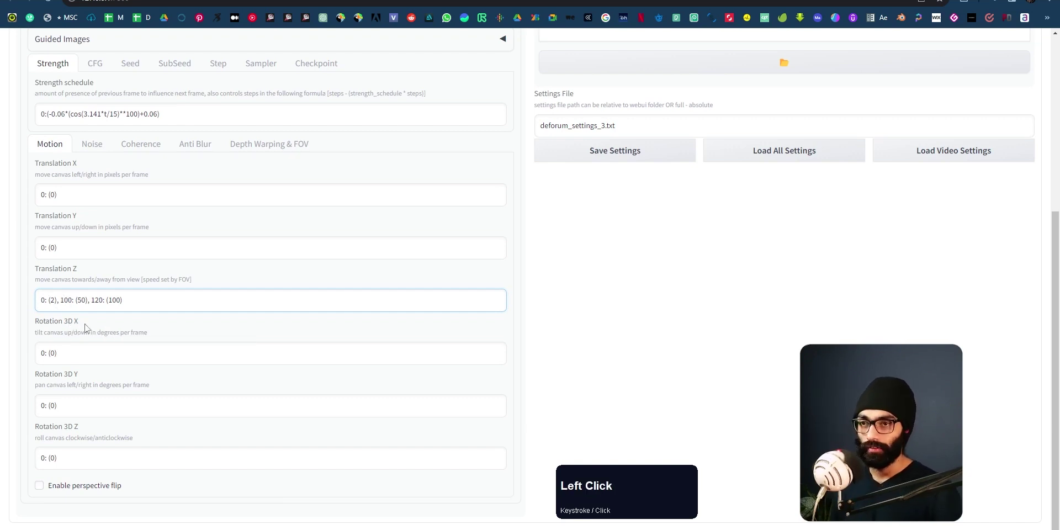
{"action": "scroll", "coordinate": [525, 215], "scroll_direction": "up", "scroll_amount": 5}
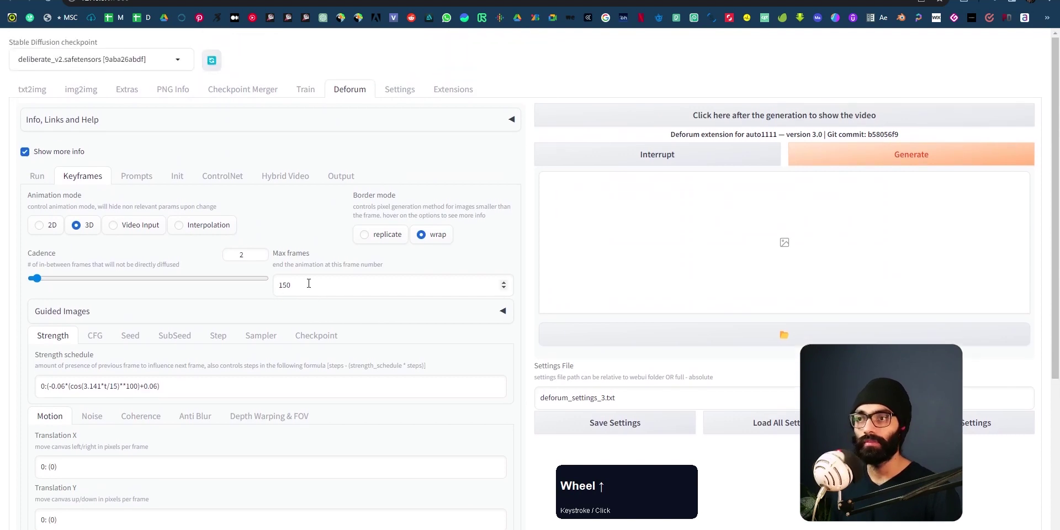
{"action": "scroll", "coordinate": [306, 306], "scroll_direction": "down", "scroll_amount": 3}
{"action": "scroll", "coordinate": [88, 320], "scroll_direction": "down", "scroll_amount": 2}
{"action": "left_click", "coordinate": [79, 300]}
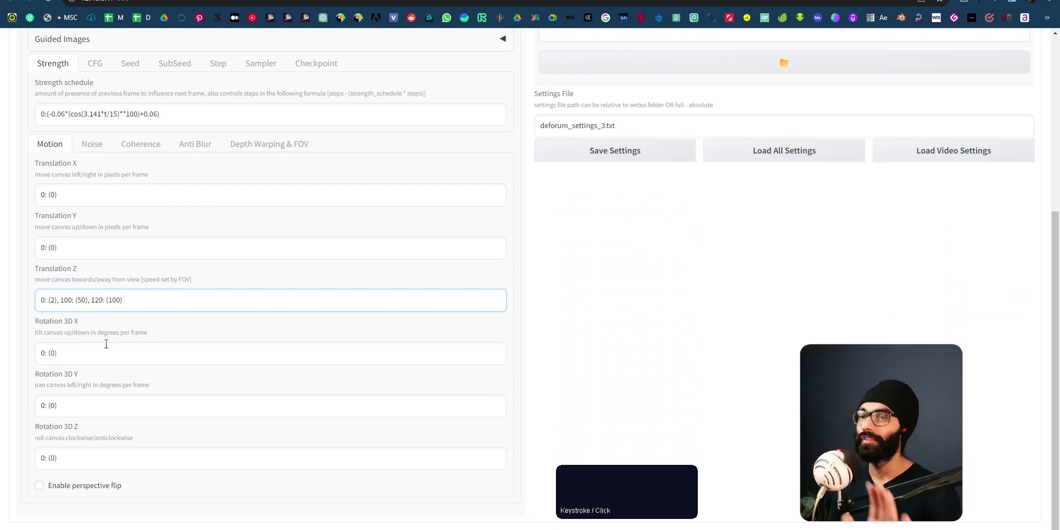
{"action": "left_click", "coordinate": [93, 301]}
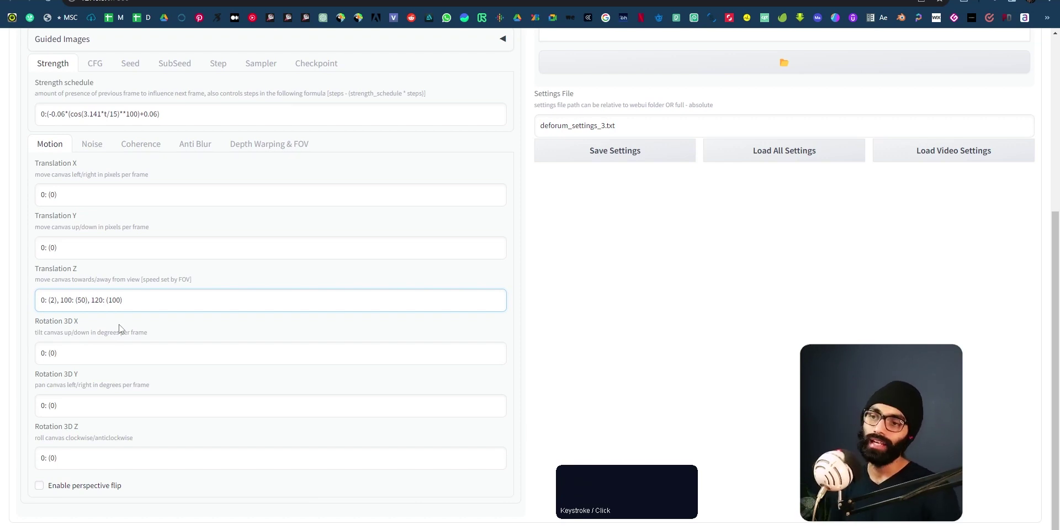
Review the CFG scale schedule, the noise settings and the color coherence options of the keyframes
{"action": "scroll", "coordinate": [135, 462], "scroll_direction": "down", "scroll_amount": 1}
{"action": "scroll", "coordinate": [275, 457], "scroll_direction": "up", "scroll_amount": 2}
{"action": "left_click", "coordinate": [99, 176]}
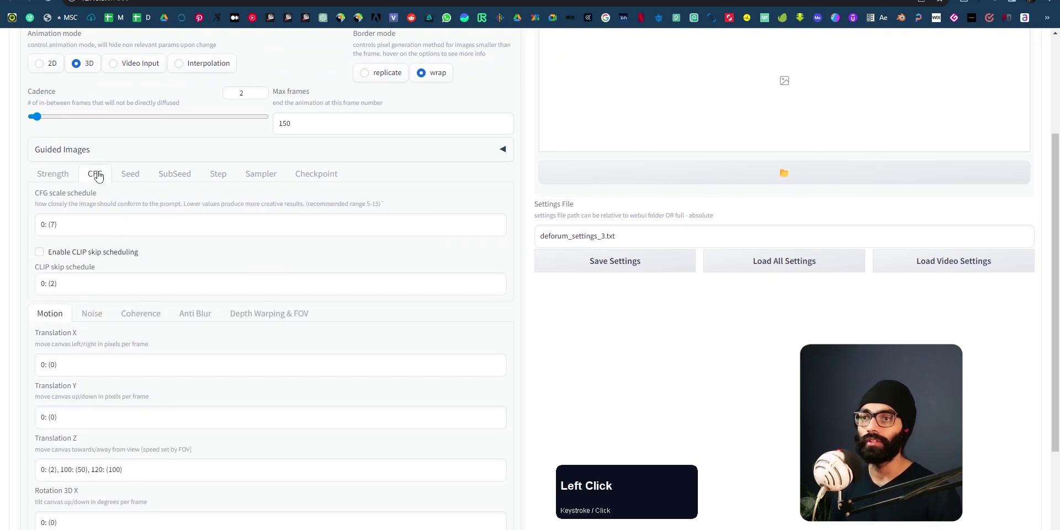
{"action": "scroll", "coordinate": [492, 365], "scroll_direction": "down", "scroll_amount": 3}
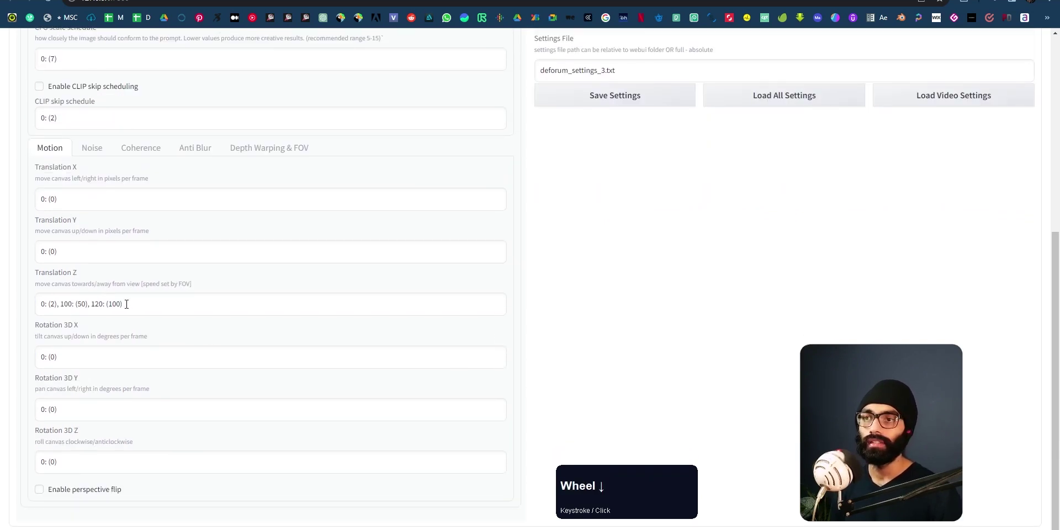
{"action": "scroll", "coordinate": [133, 313], "scroll_direction": "up", "scroll_amount": 5}
{"action": "left_click", "coordinate": [94, 423]}
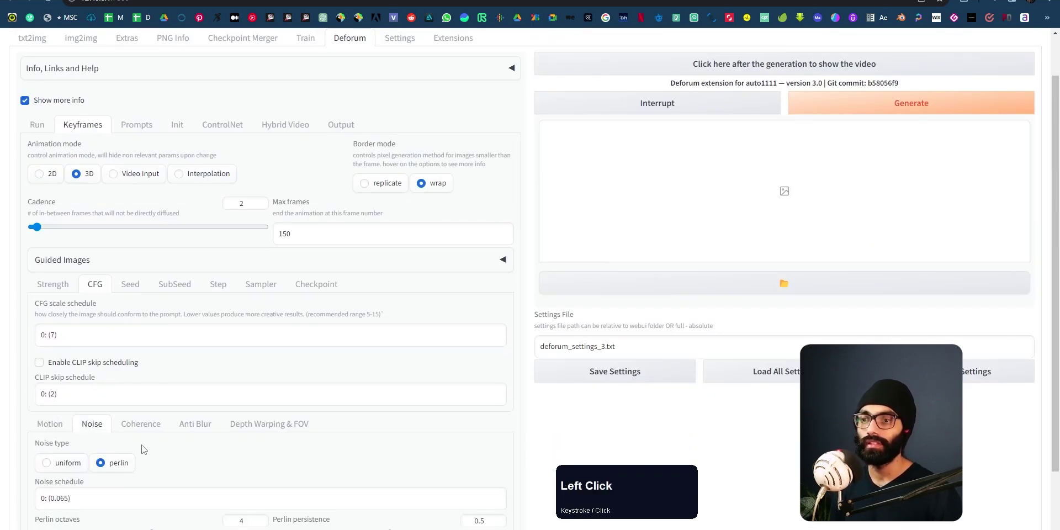
{"action": "scroll", "coordinate": [158, 394], "scroll_direction": "down", "scroll_amount": 1}
{"action": "left_click", "coordinate": [141, 368]}
{"action": "scroll", "coordinate": [342, 454], "scroll_direction": "down", "scroll_amount": 1}
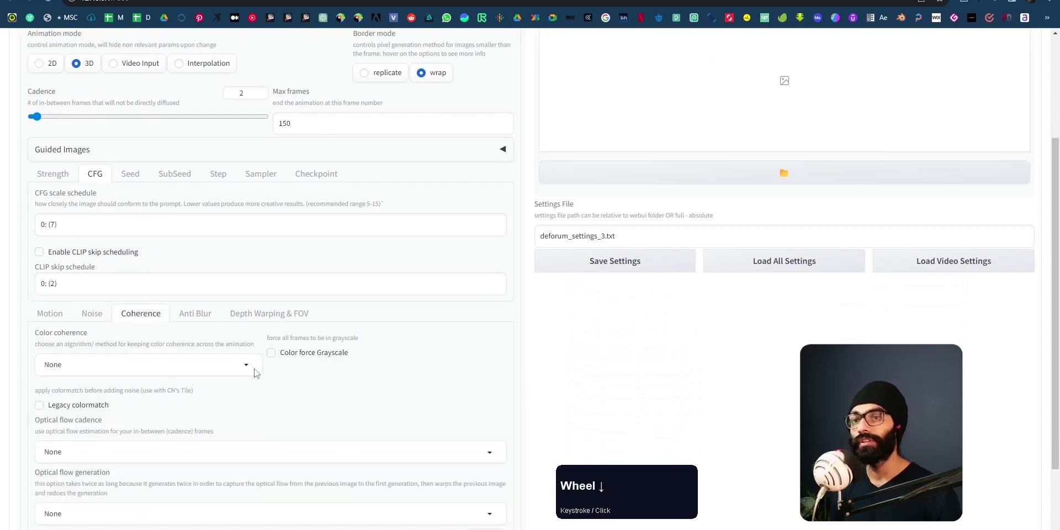
{"action": "left_click", "coordinate": [155, 365]}
{"action": "left_click", "coordinate": [411, 403]}
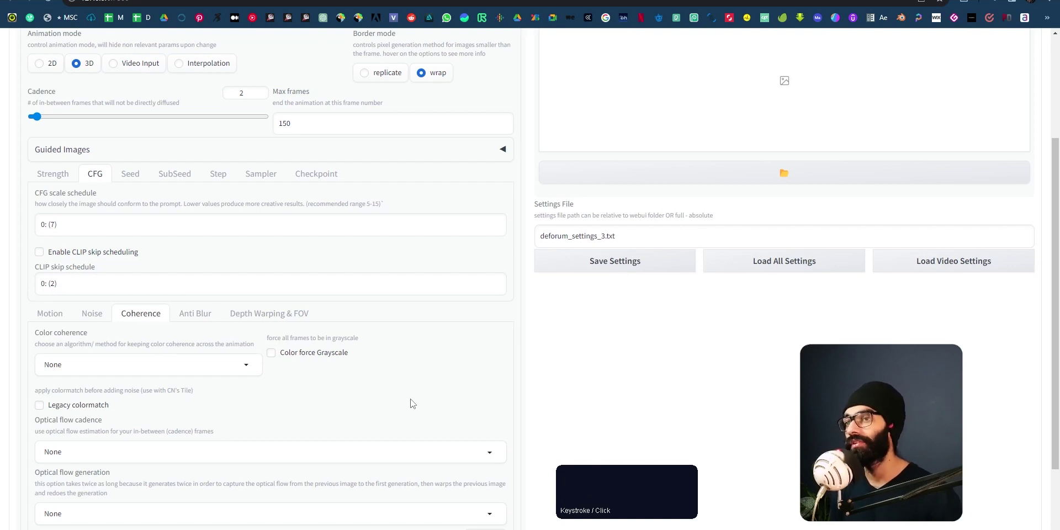
Review the Anti Blur, Depth Warping & FOV and Seed behavior settings of the keyframes
{"action": "scroll", "coordinate": [168, 216], "scroll_direction": "up", "scroll_amount": 3}
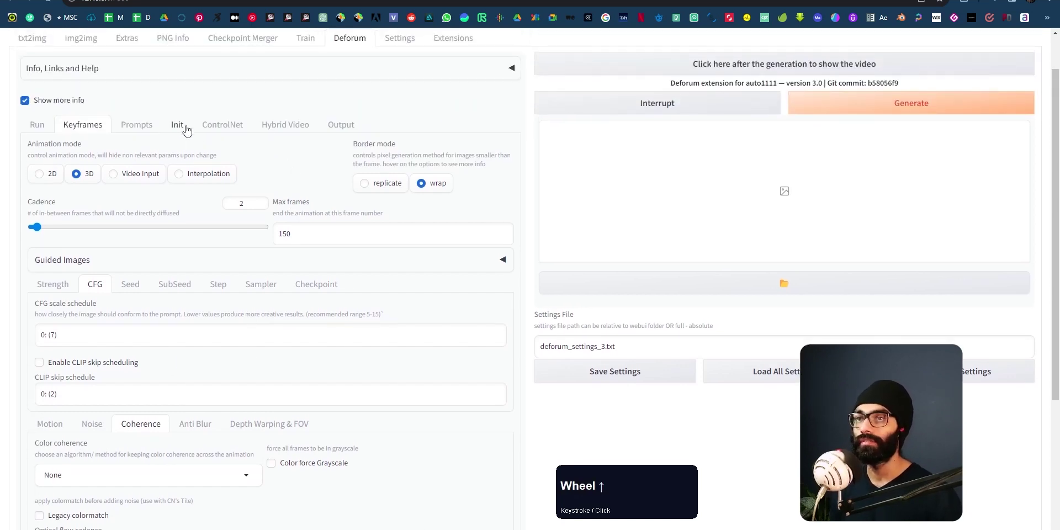
{"action": "left_click", "coordinate": [177, 124]}
{"action": "left_click", "coordinate": [83, 175]}
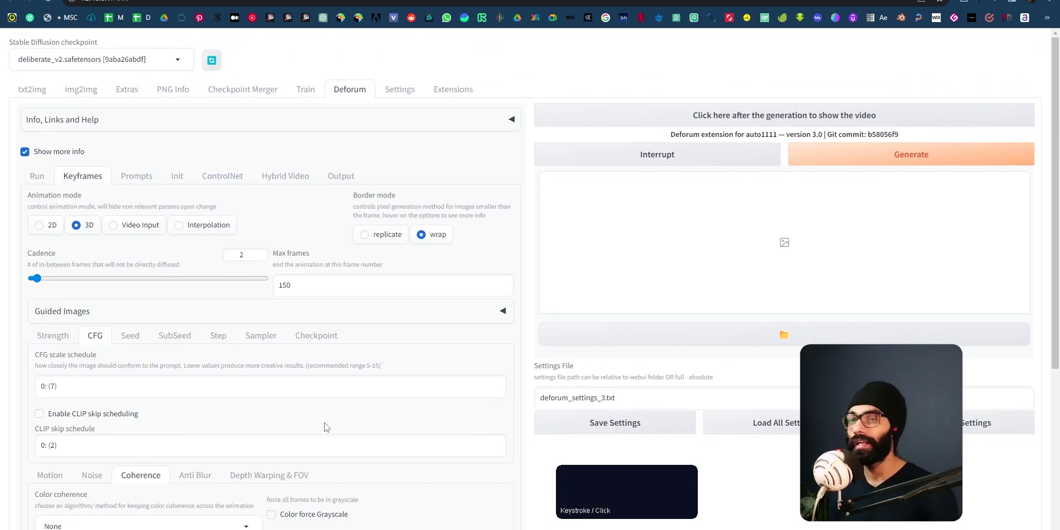
{"action": "scroll", "coordinate": [322, 456], "scroll_direction": "down", "scroll_amount": 3}
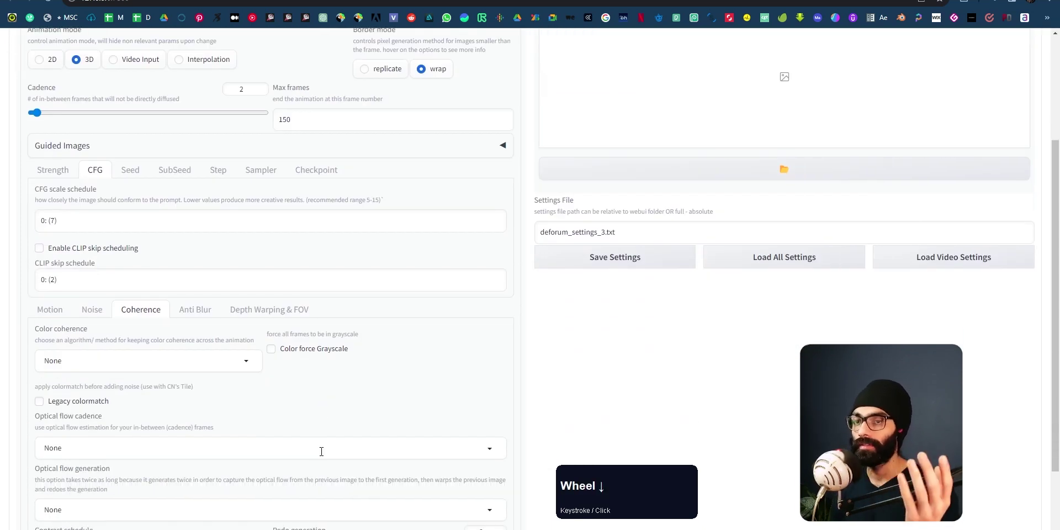
{"action": "left_click", "coordinate": [216, 315]}
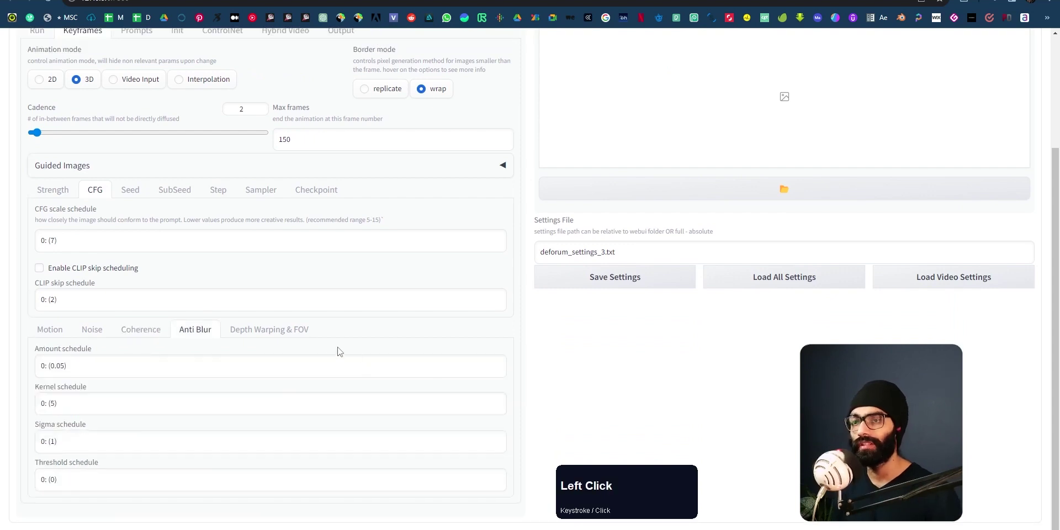
{"action": "left_click", "coordinate": [297, 330]}
{"action": "scroll", "coordinate": [346, 469], "scroll_direction": "down", "scroll_amount": 3}
{"action": "scroll", "coordinate": [343, 471], "scroll_direction": "up", "scroll_amount": 4}
{"action": "left_click", "coordinate": [132, 247]}
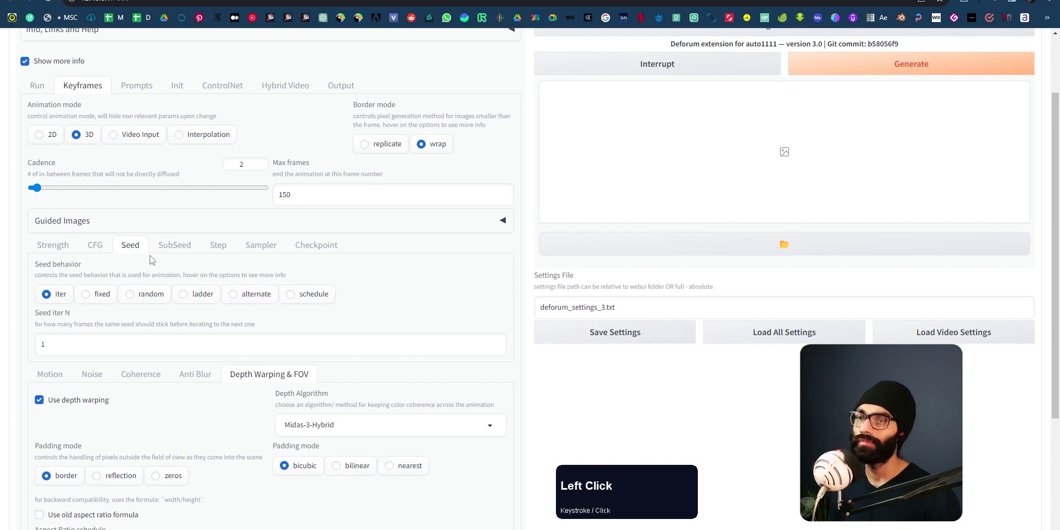
{"action": "scroll", "coordinate": [386, 320], "scroll_direction": "up", "scroll_amount": 2}
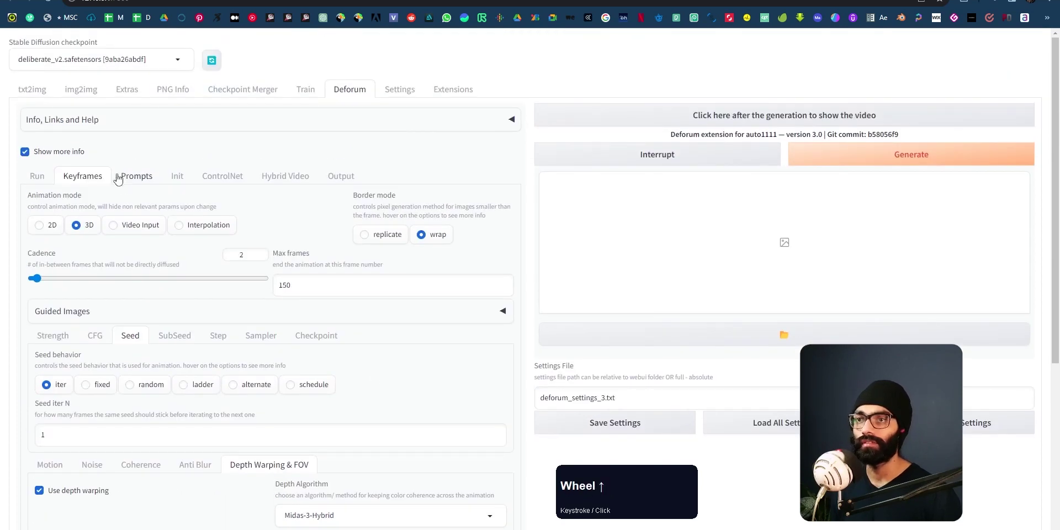
Show the animation prompts and examine the pomegranate juice text for frames 0, 100 and 150 and the closing bracket
{"action": "left_click", "coordinate": [119, 177]}
{"action": "left_click", "coordinate": [126, 274]}
{"action": "left_click", "coordinate": [55, 265]}
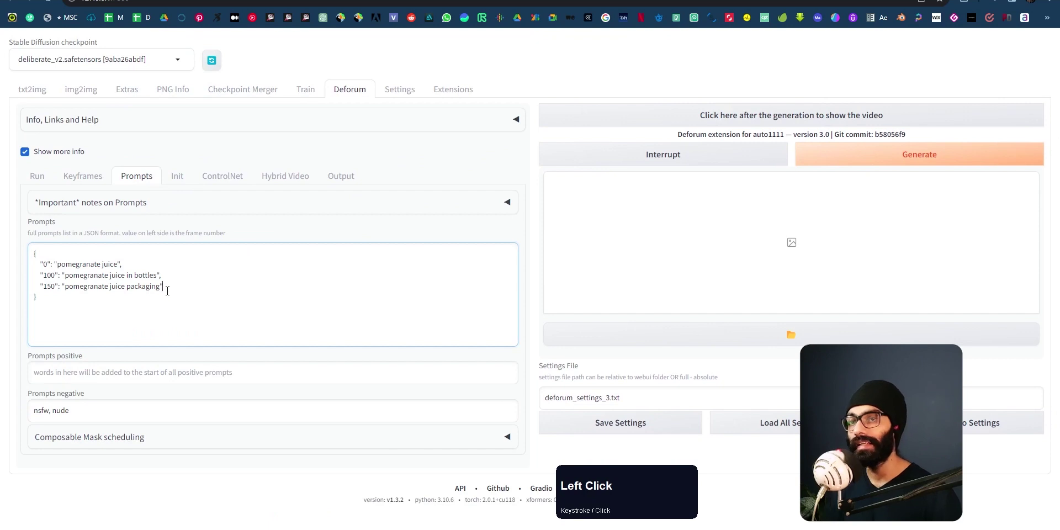
{"action": "left_click", "coordinate": [157, 269]}
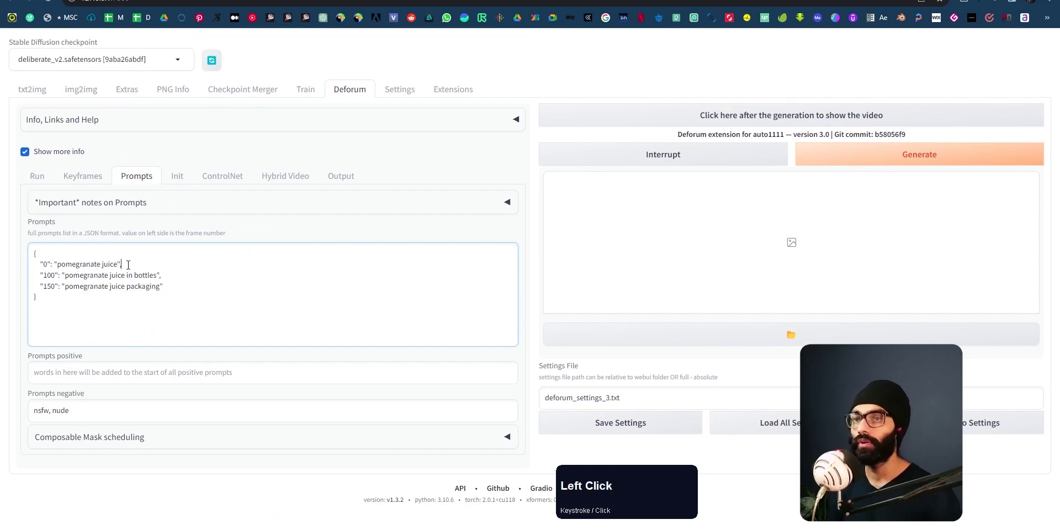
{"action": "left_click_drag", "start_coordinate": [113, 264], "coordinate": [60, 265]}
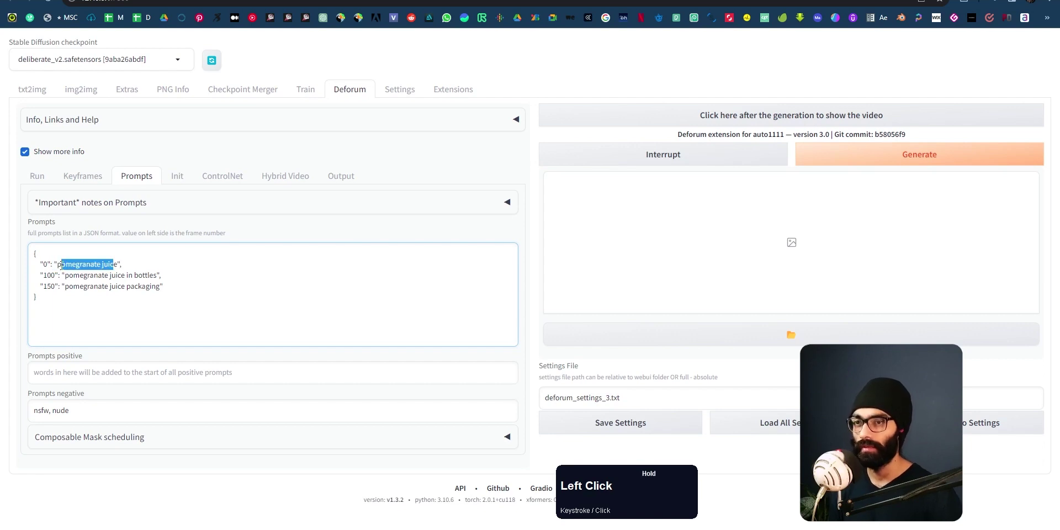
{"action": "left_click", "coordinate": [160, 275]}
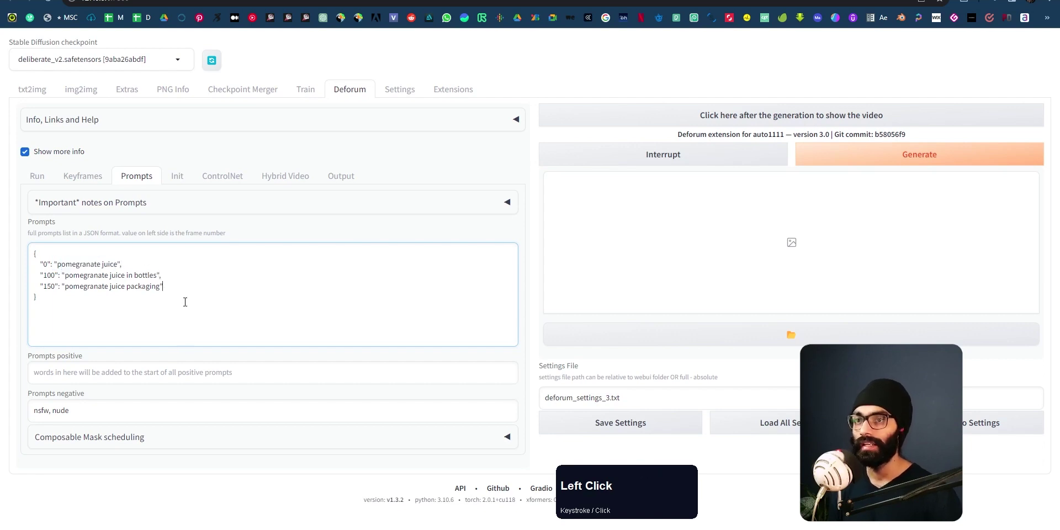
{"action": "left_click_drag", "start_coordinate": [33, 297], "coordinate": [55, 303]}
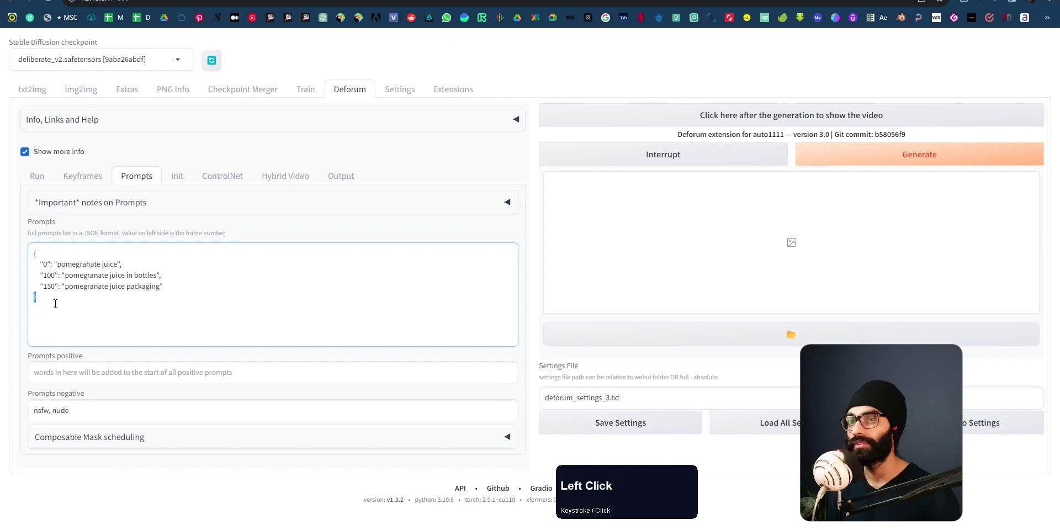
Review Deforum's Init image, ControlNet, Hybrid Video and Output settings in turn
{"action": "left_click", "coordinate": [185, 181]}
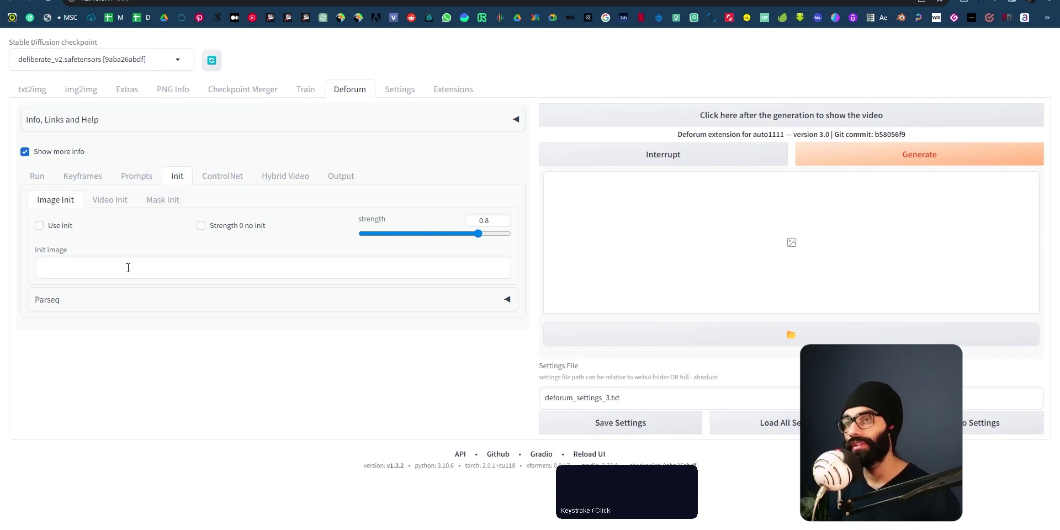
{"action": "left_click", "coordinate": [202, 267]}
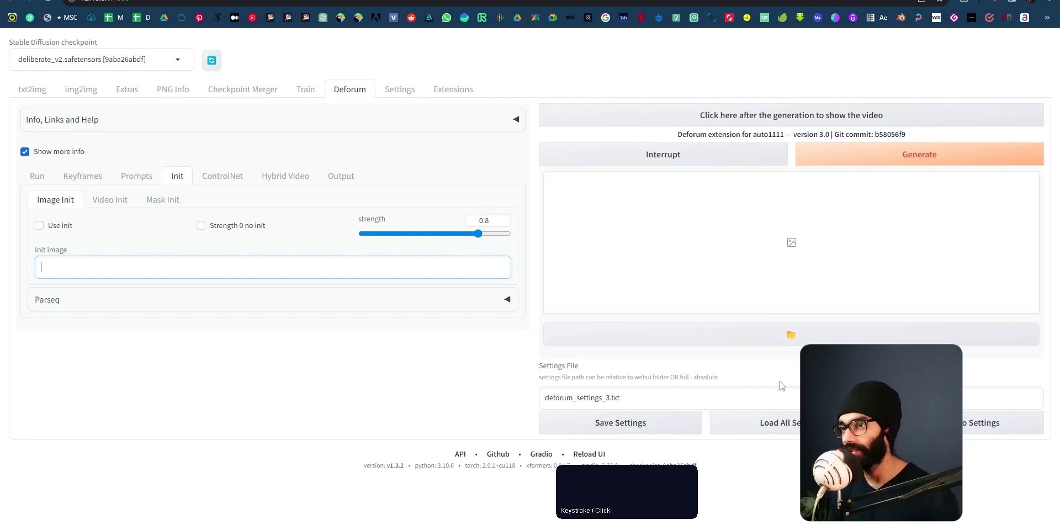
{"action": "left_click", "coordinate": [223, 176]}
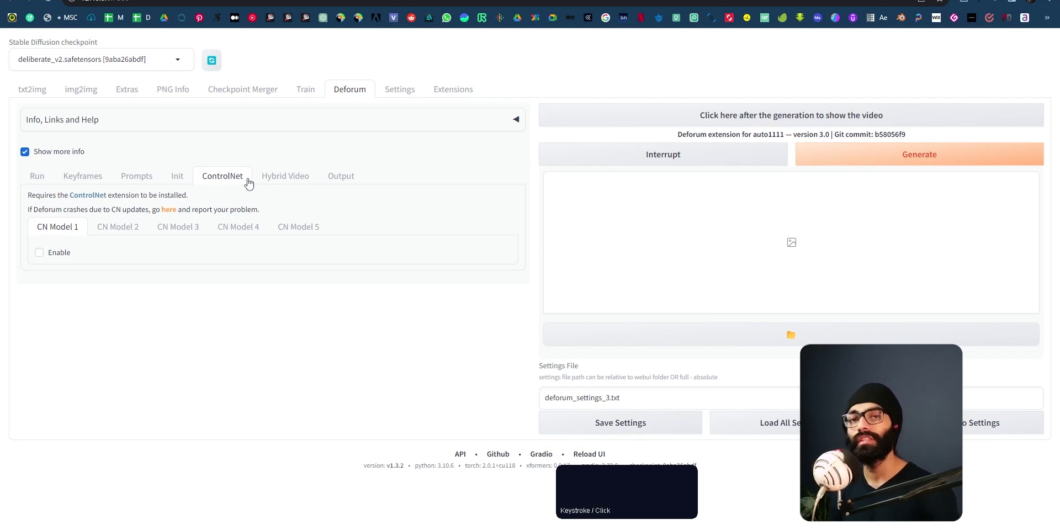
{"action": "left_click", "coordinate": [280, 176]}
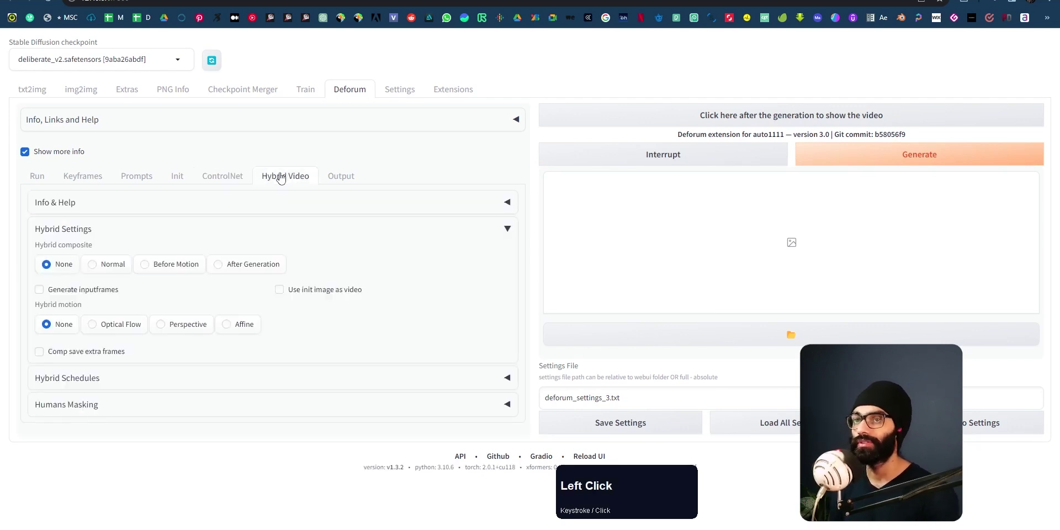
{"action": "left_click", "coordinate": [333, 177]}
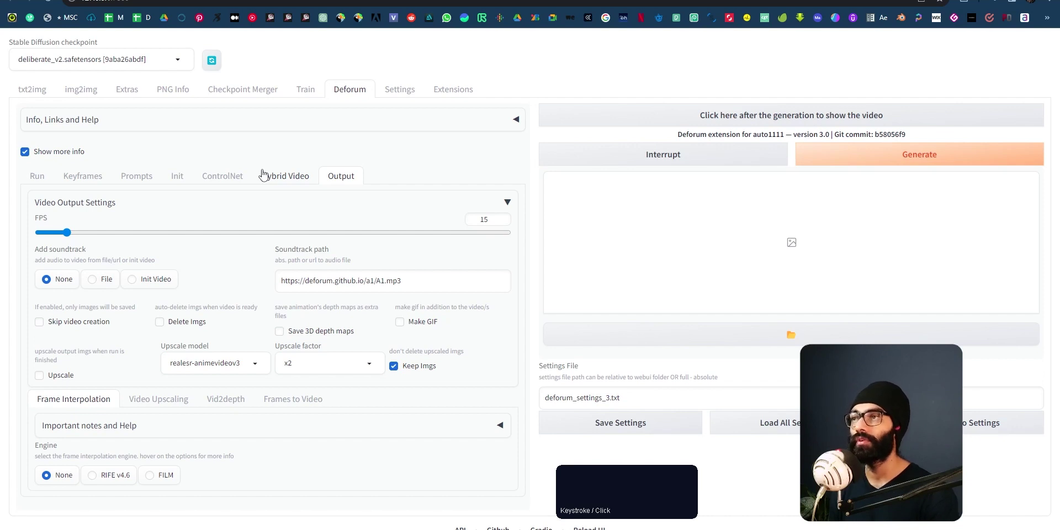
Review Deforum's Hybrid Video, Init, Prompts, Keyframes and Run settings in turn
{"action": "left_click", "coordinate": [297, 175]}
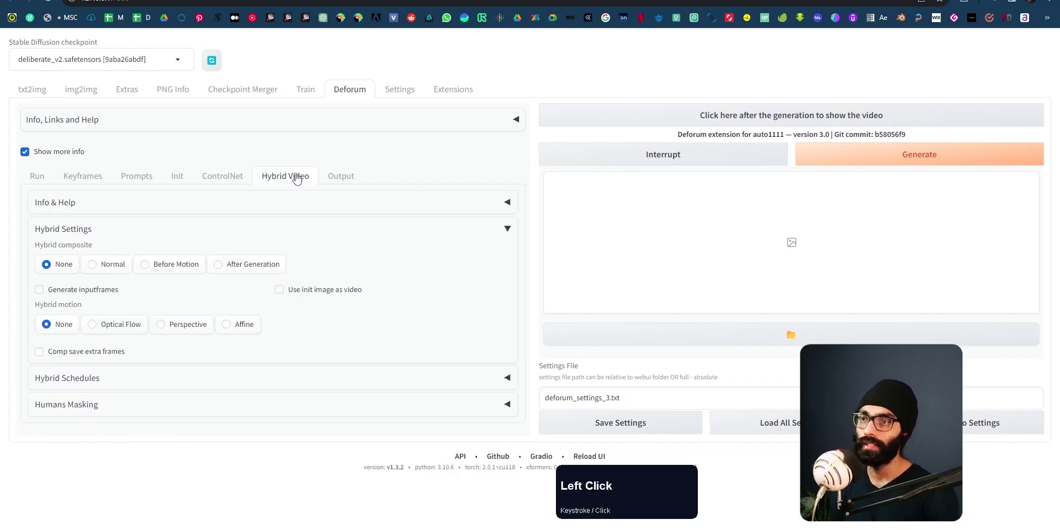
{"action": "left_click", "coordinate": [181, 177]}
{"action": "scroll", "coordinate": [414, 348], "scroll_direction": "up", "scroll_amount": 1}
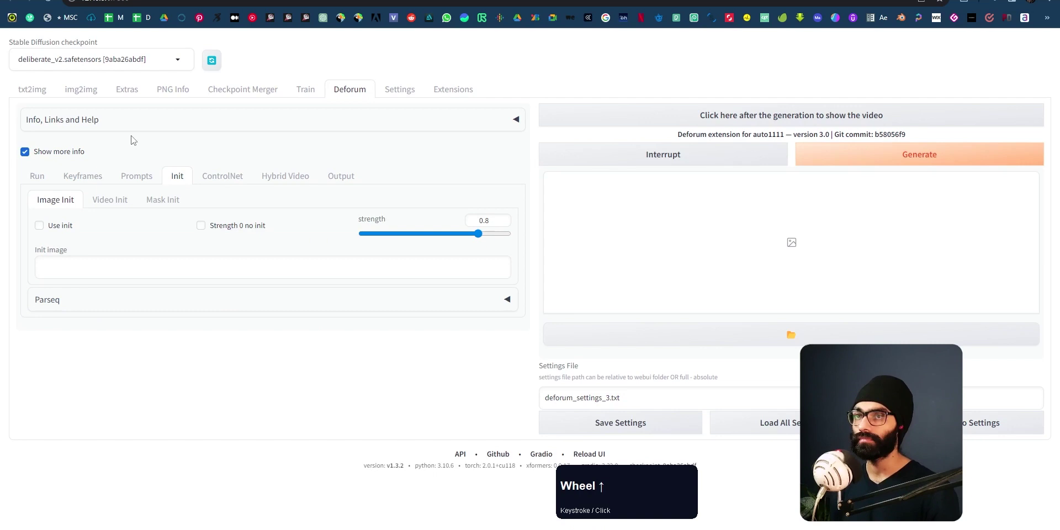
{"action": "left_click", "coordinate": [136, 176]}
{"action": "left_click", "coordinate": [73, 177]}
{"action": "left_click", "coordinate": [41, 177]}
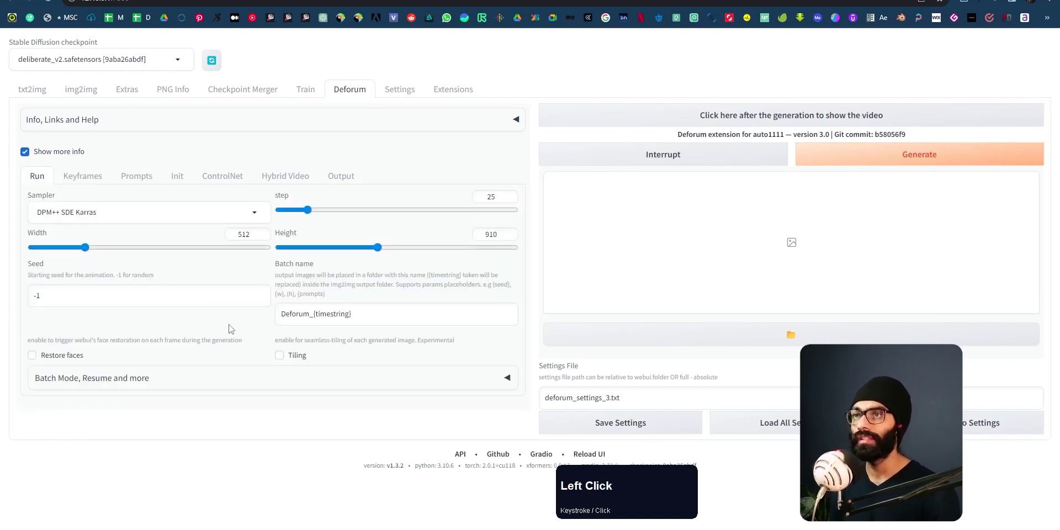
{"action": "scroll", "coordinate": [234, 409], "scroll_direction": "up", "scroll_amount": 1}
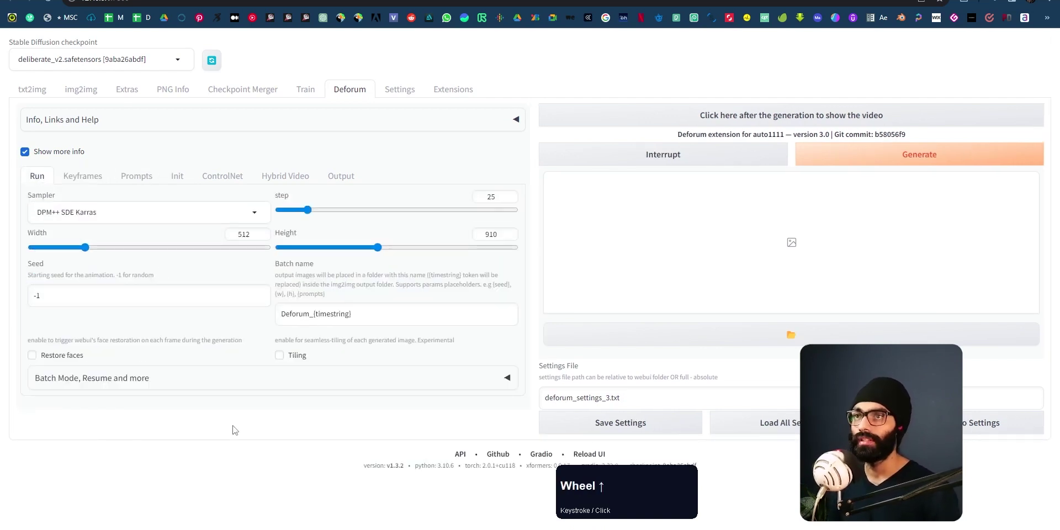
{"action": "scroll", "coordinate": [334, 58], "scroll_direction": "up", "scroll_amount": 1}
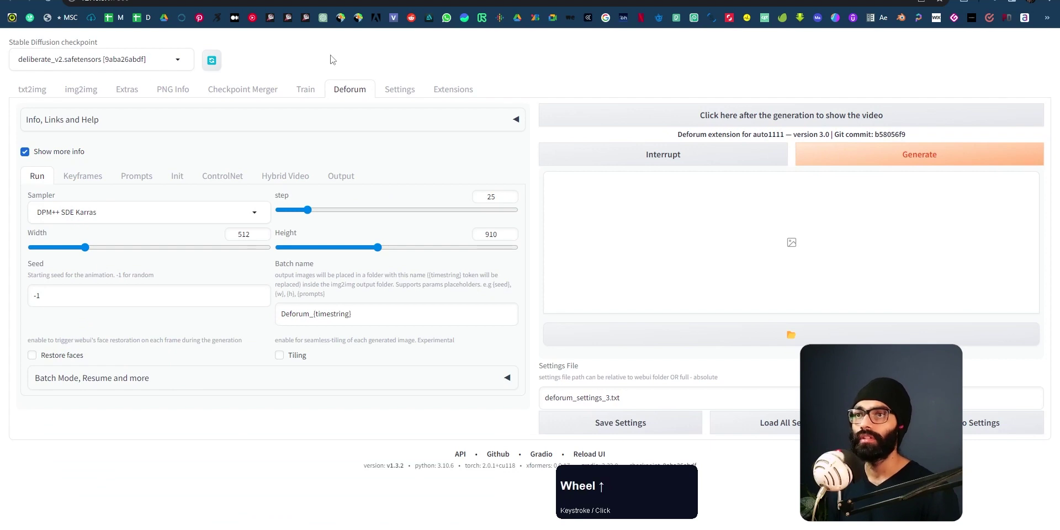
Choose deliberate_v2.safetensors as the Stable Diffusion checkpoint
{"action": "left_click", "coordinate": [159, 62]}
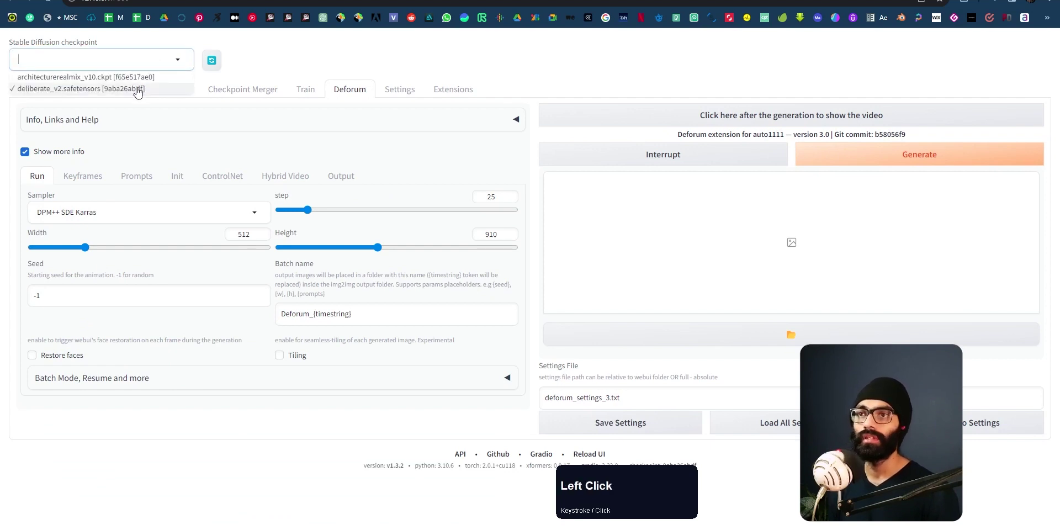
{"action": "left_click", "coordinate": [169, 88]}
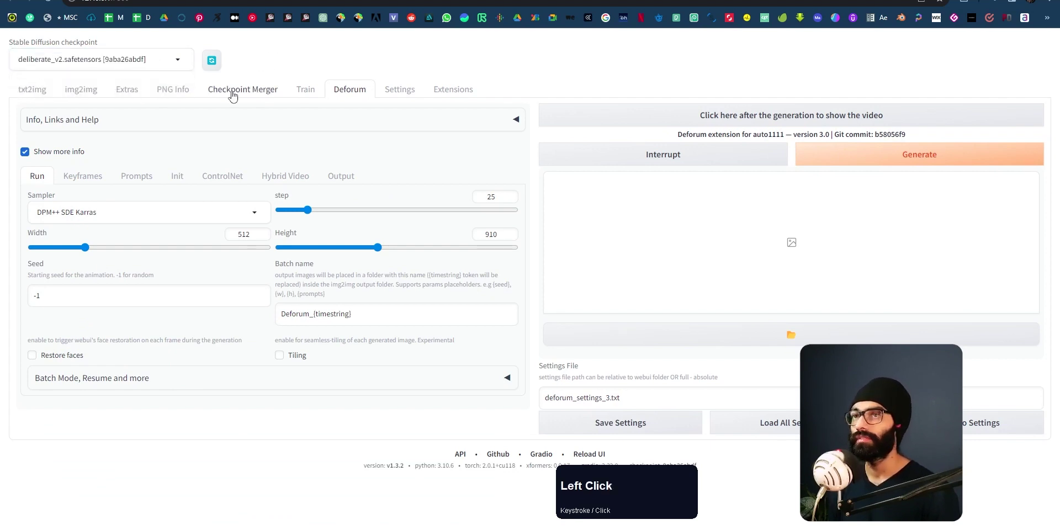
{"action": "scroll", "coordinate": [456, 235], "scroll_direction": "up", "scroll_amount": 1}
Switch to Photoshop and open the recent files Ai statics_2.1.psd and Ai statics_5.psd
{"action": "key", "text": "alt+Tab"}
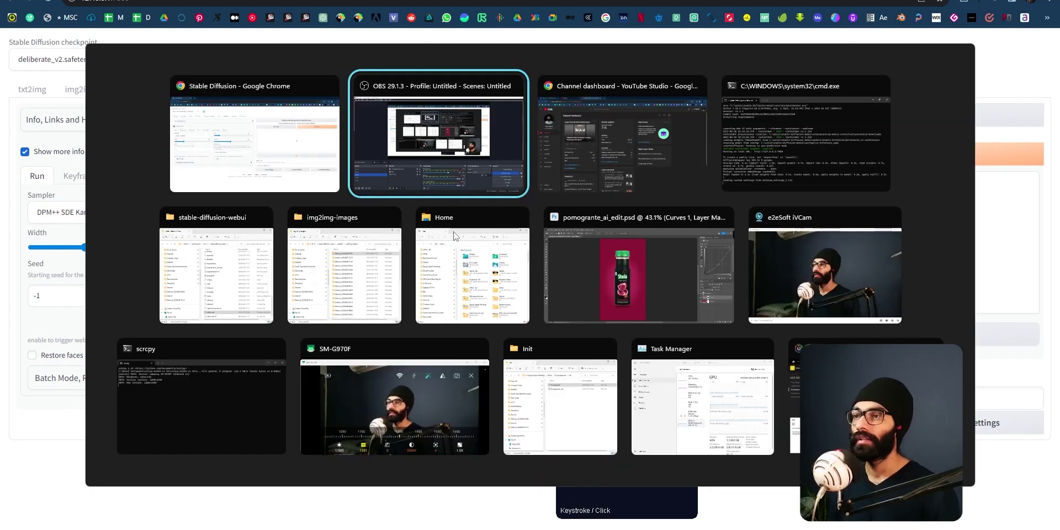
{"action": "left_click", "coordinate": [712, 279]}
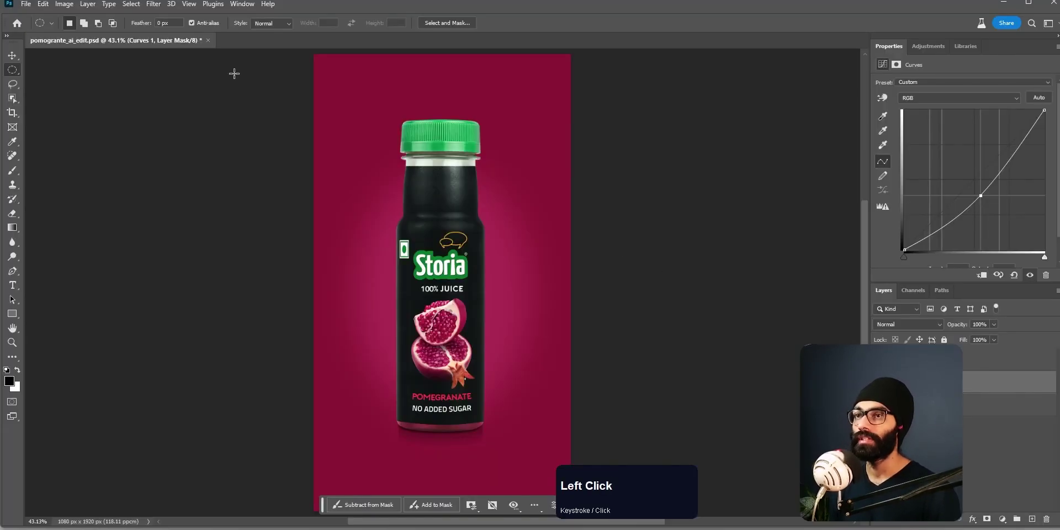
{"action": "left_click", "coordinate": [26, 4]}
{"action": "mouse_move", "coordinate": [76, 71]}
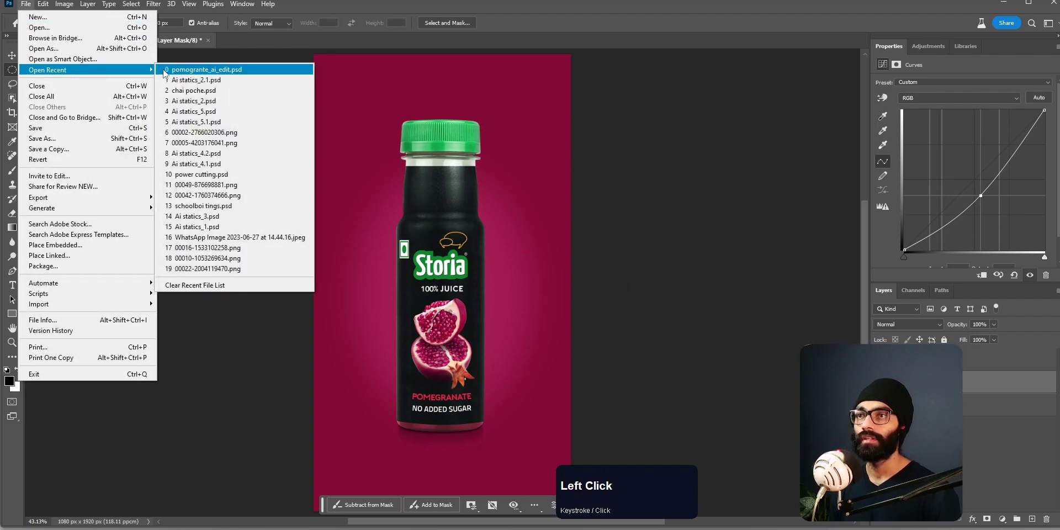
{"action": "left_click", "coordinate": [214, 80]}
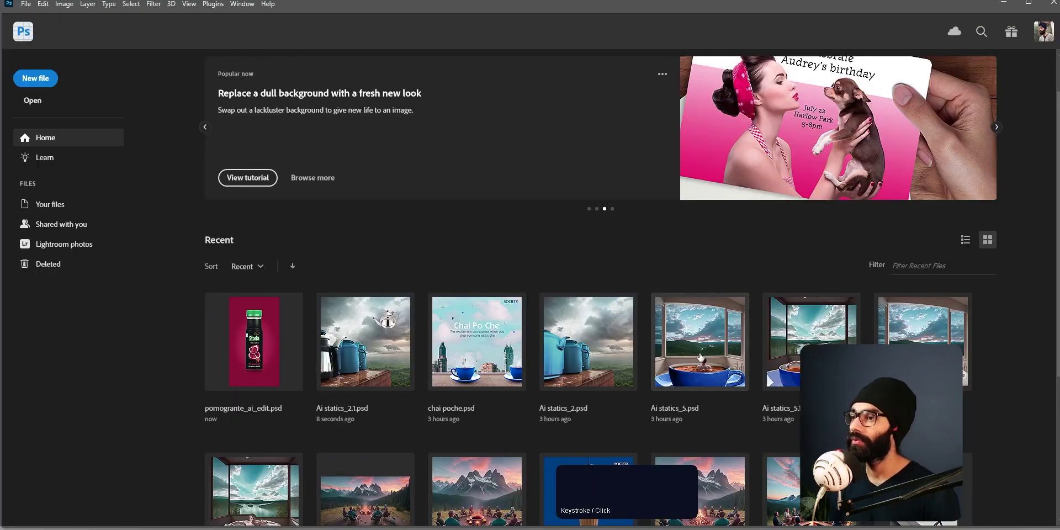
{"action": "left_click", "coordinate": [707, 360]}
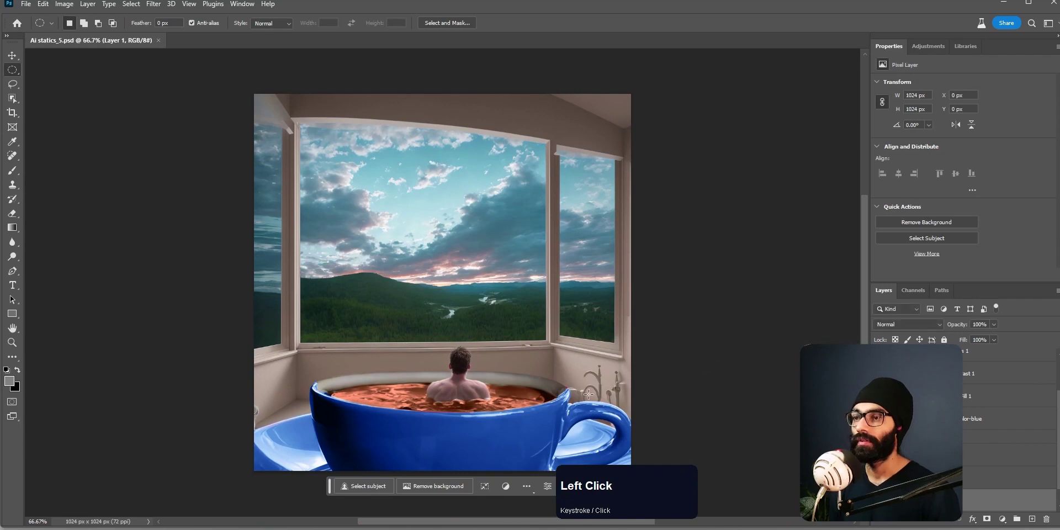
{"action": "left_click", "coordinate": [607, 487]}
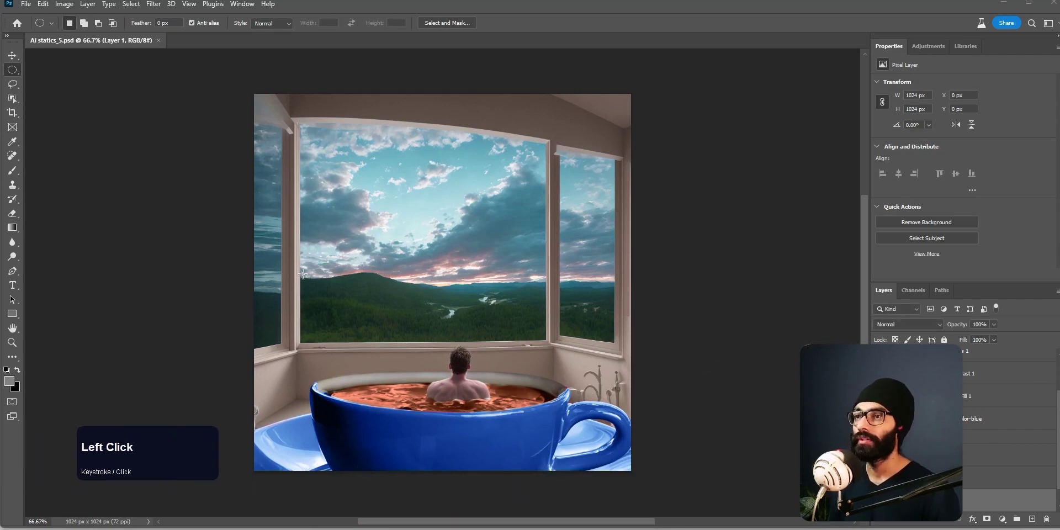
Enlarge the layer list and collapse the Tea-Color group
{"action": "scroll", "coordinate": [994, 486], "scroll_direction": "up", "scroll_amount": 3}
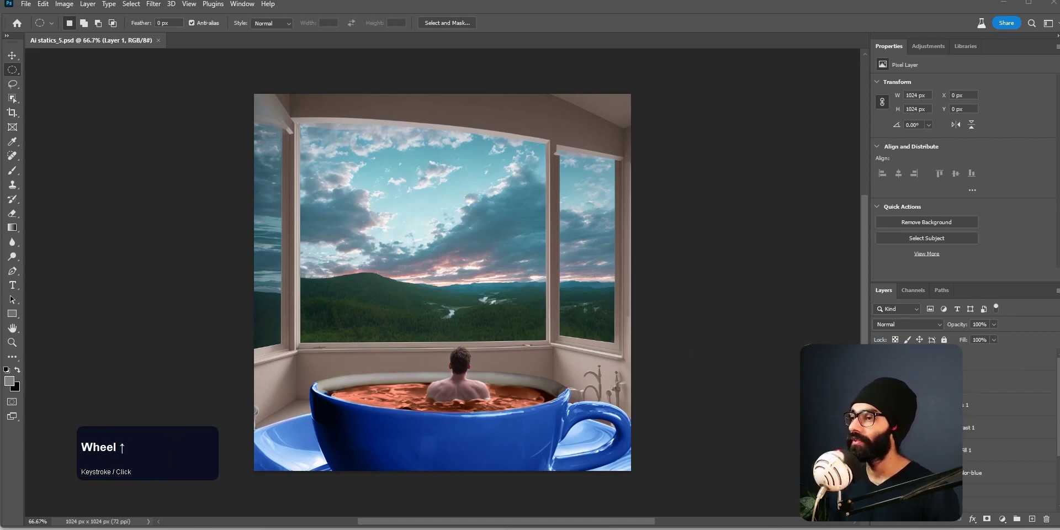
{"action": "left_click", "coordinate": [921, 355]}
{"action": "key", "text": "F15"}
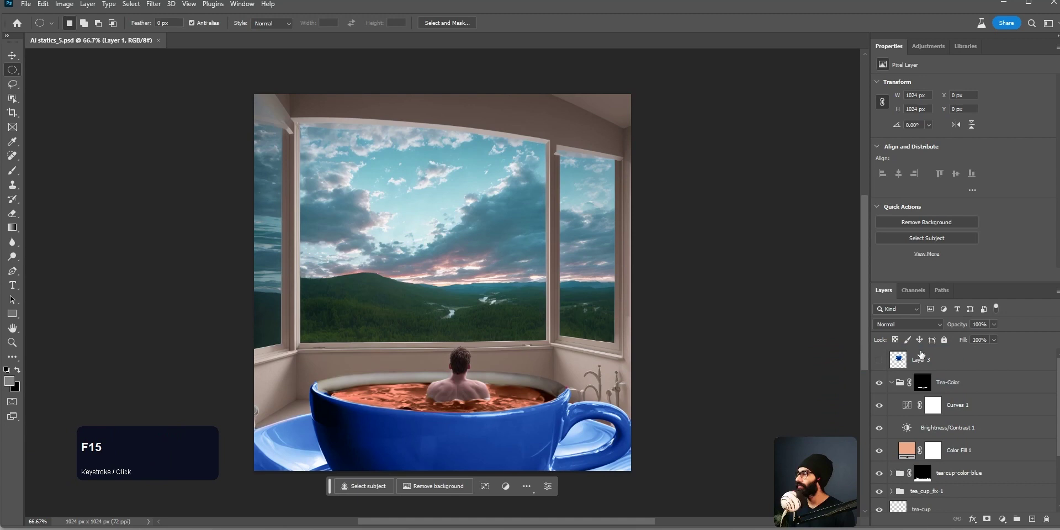
{"action": "left_click_drag", "start_coordinate": [973, 282], "coordinate": [931, 177]}
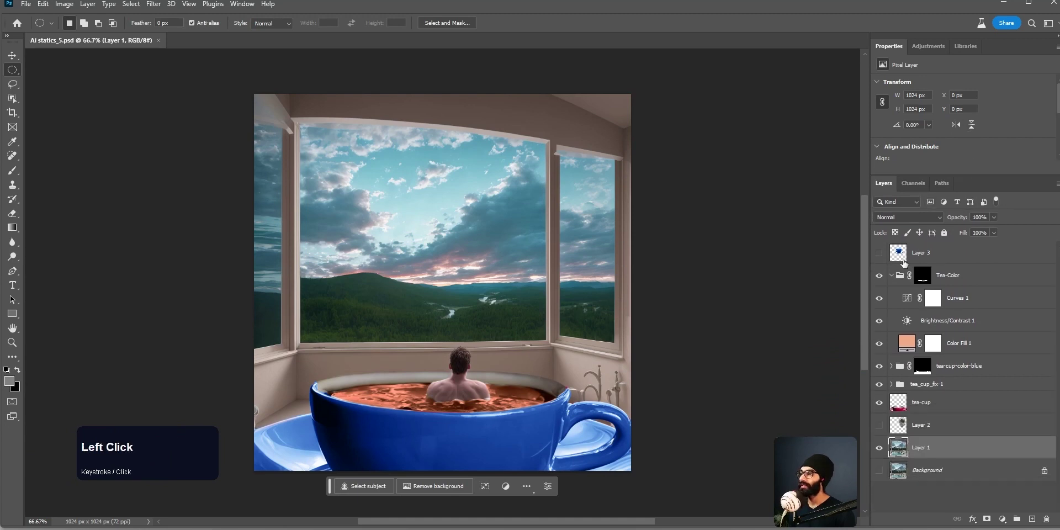
{"action": "left_click", "coordinate": [891, 275]}
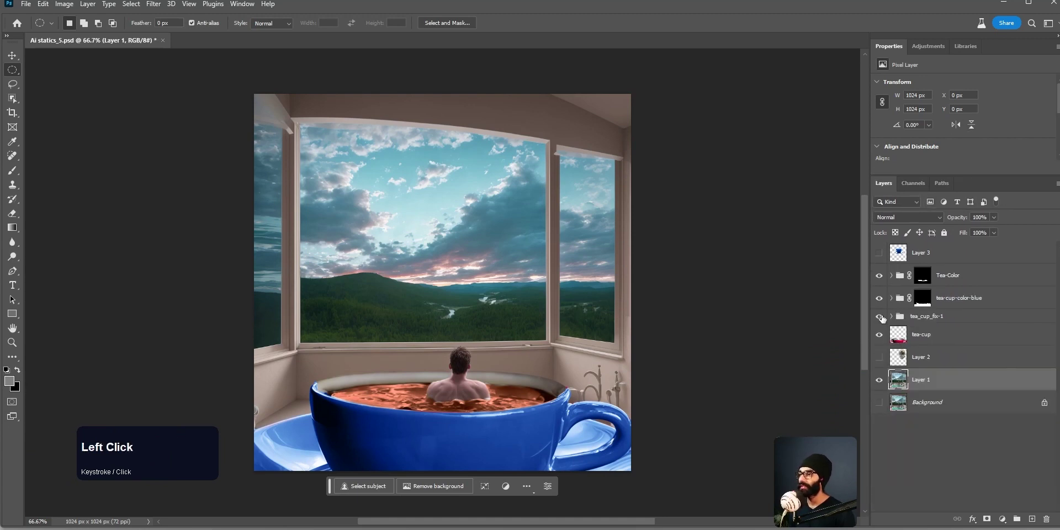
Show only Layer 1 and toggle Layer 2 on and off to compare the bathtub scene with the generated cup
{"action": "left_click", "coordinate": [879, 377], "text": "alt"}
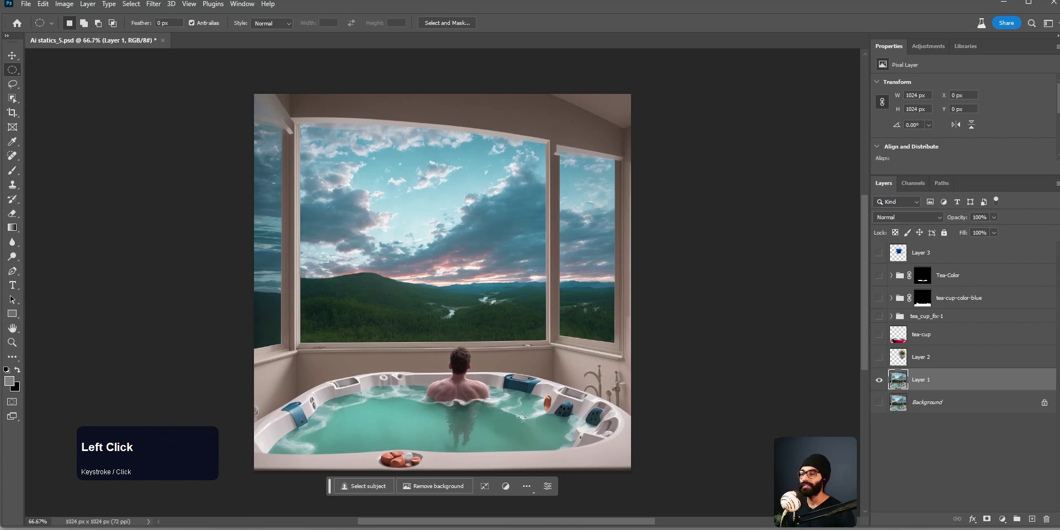
{"action": "left_click", "coordinate": [879, 358]}
{"action": "left_click", "coordinate": [879, 359]}
{"action": "left_click", "coordinate": [880, 359]}
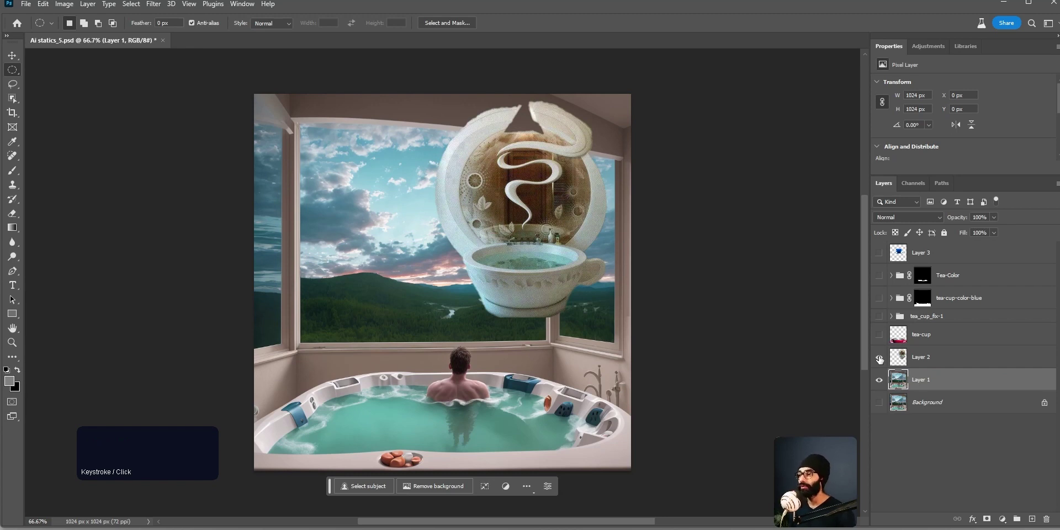
{"action": "left_click", "coordinate": [880, 359]}
Show the tea-cup layer and toggle the tea_cup_fix-1 group to compare the cup's interior with and without the fixes
{"action": "left_click", "coordinate": [879, 336]}
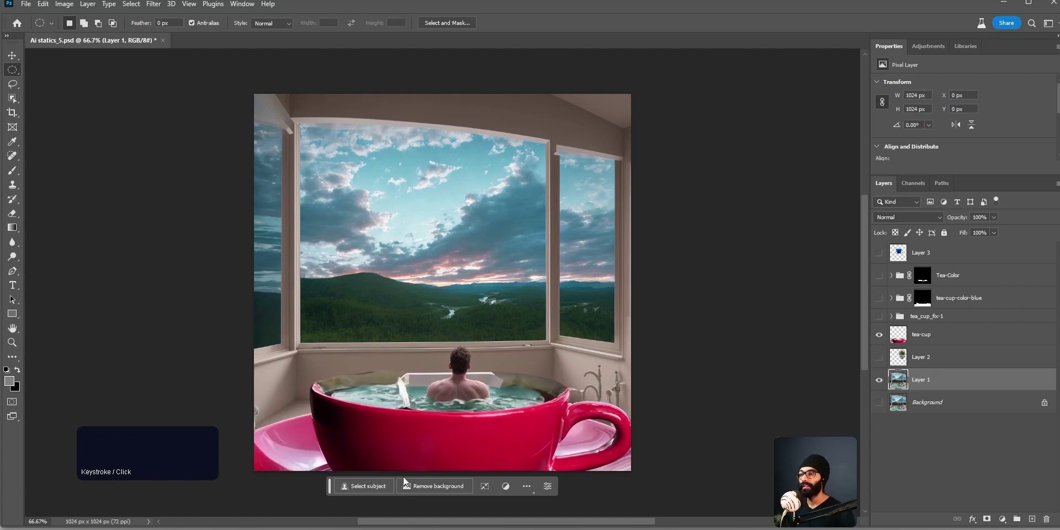
{"action": "left_click", "coordinate": [439, 413]}
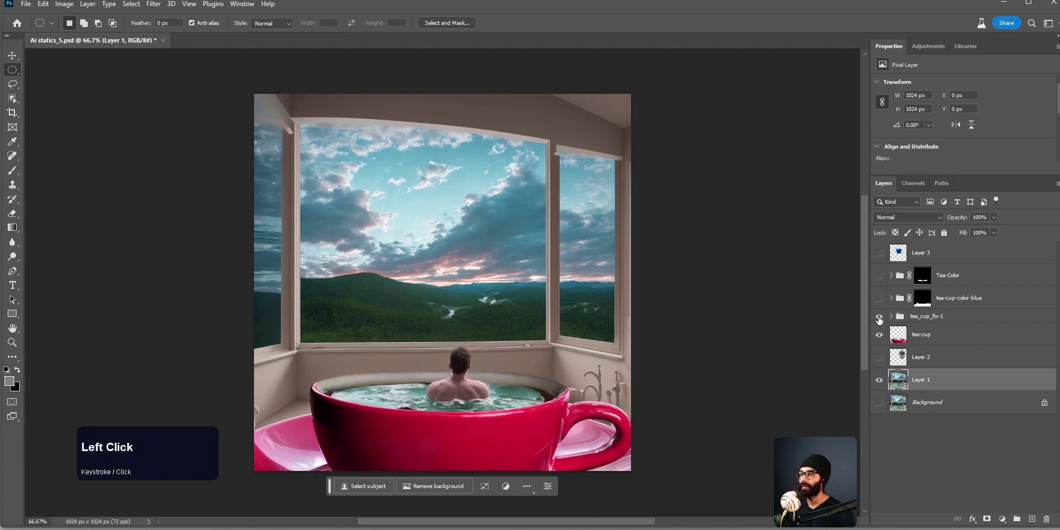
{"action": "scroll", "coordinate": [445, 431], "scroll_direction": "up", "scroll_amount": 3}
{"action": "middle_click", "coordinate": [452, 370]}
{"action": "key", "text": "space"}
{"action": "left_click_drag", "start_coordinate": [519, 368], "coordinate": [522, 350]}
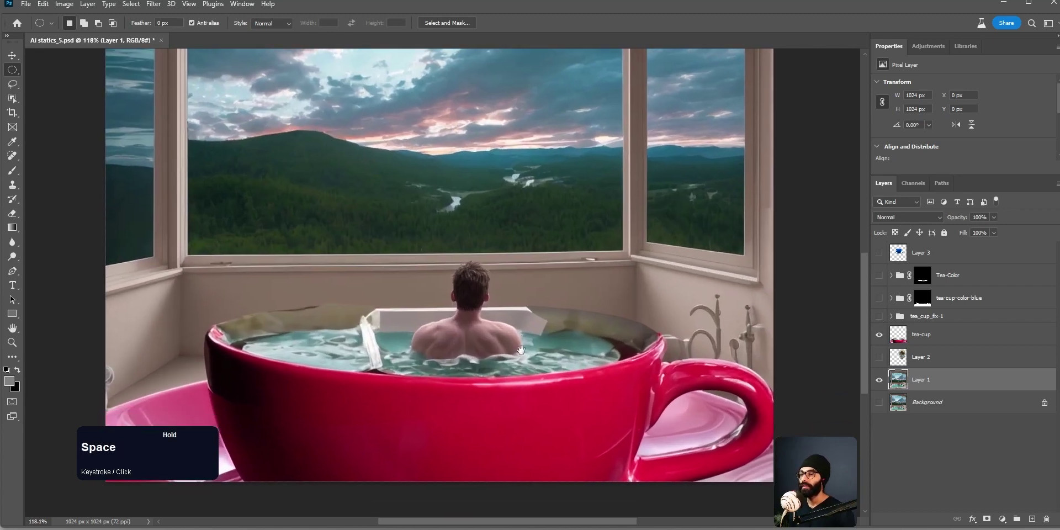
{"action": "left_click", "coordinate": [880, 317]}
{"action": "left_click", "coordinate": [879, 316]}
{"action": "left_click", "coordinate": [879, 317]}
Inspect several generative layers inside the tea_cup_fix-1 group, collapse it and compare the cup with and without it
{"action": "left_click", "coordinate": [891, 316]}
{"action": "scroll", "coordinate": [892, 318], "scroll_direction": "down", "scroll_amount": 1}
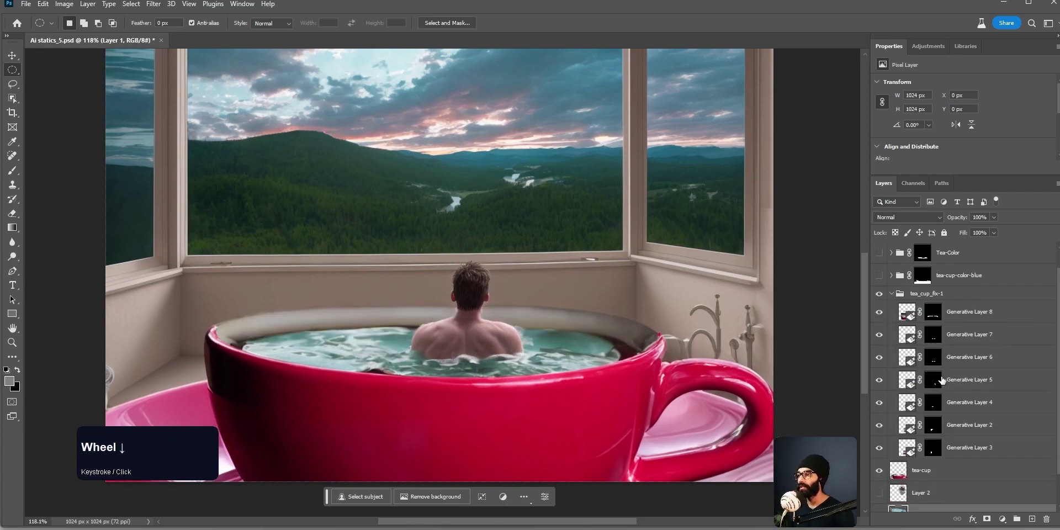
{"action": "left_click", "coordinate": [998, 448]}
{"action": "left_click", "coordinate": [998, 403]}
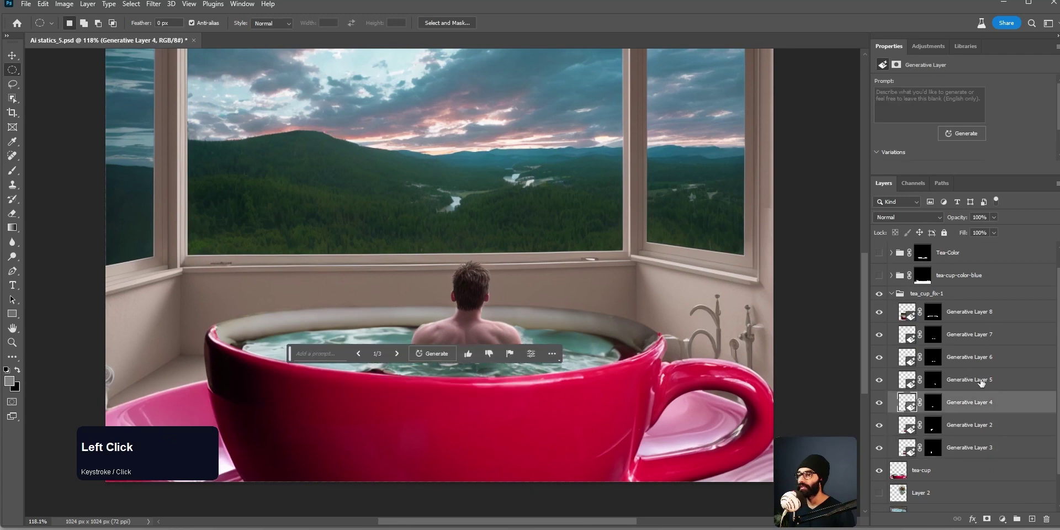
{"action": "left_click", "coordinate": [978, 381]}
{"action": "left_click", "coordinate": [975, 333]}
{"action": "left_click", "coordinate": [893, 294]}
{"action": "left_click", "coordinate": [879, 317]}
{"action": "left_click", "coordinate": [879, 316]}
Show the tea-cup-color-blue group and inspect its Brightness/Contrast 2 and Color Fill 2 layers
{"action": "left_click", "coordinate": [879, 298]}
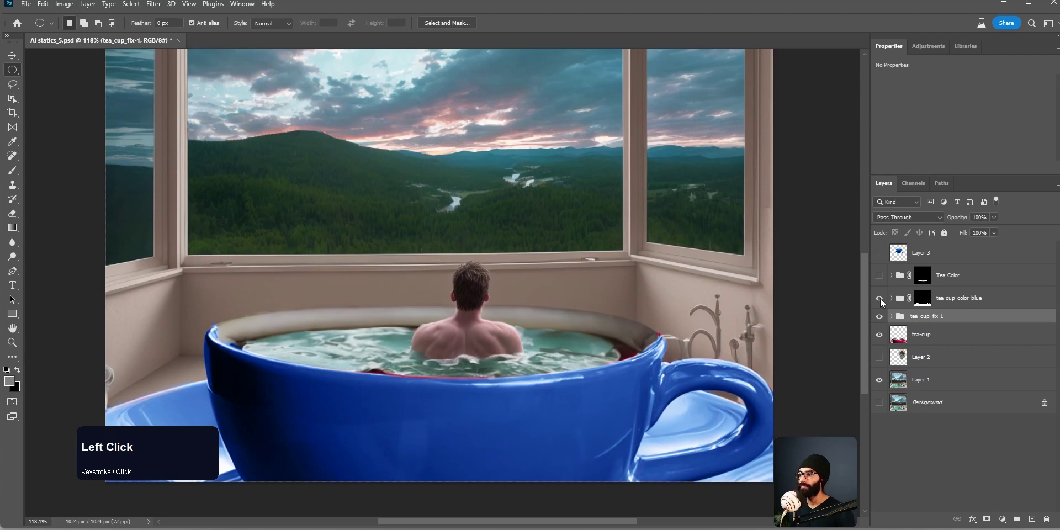
{"action": "left_click", "coordinate": [891, 298]}
{"action": "left_click", "coordinate": [985, 324]}
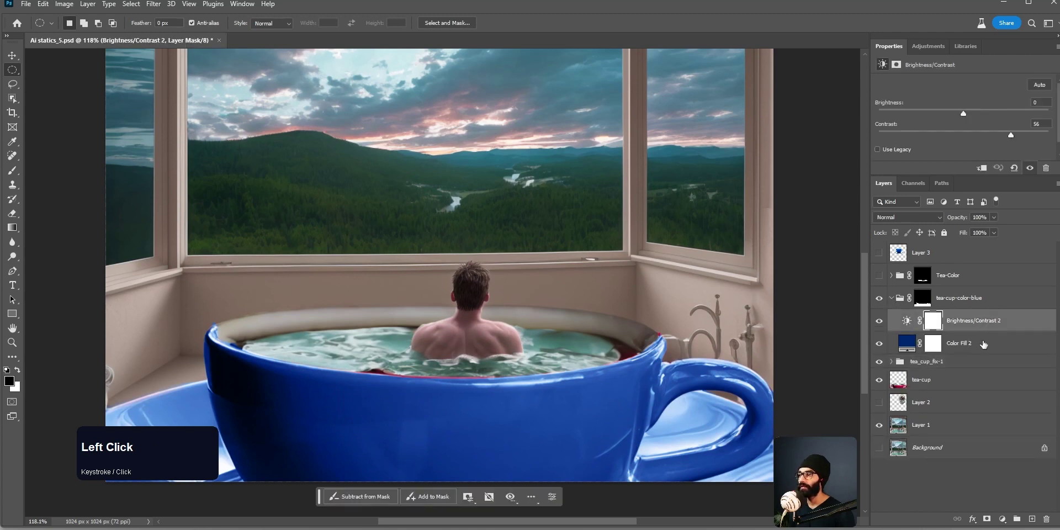
{"action": "left_click", "coordinate": [972, 345]}
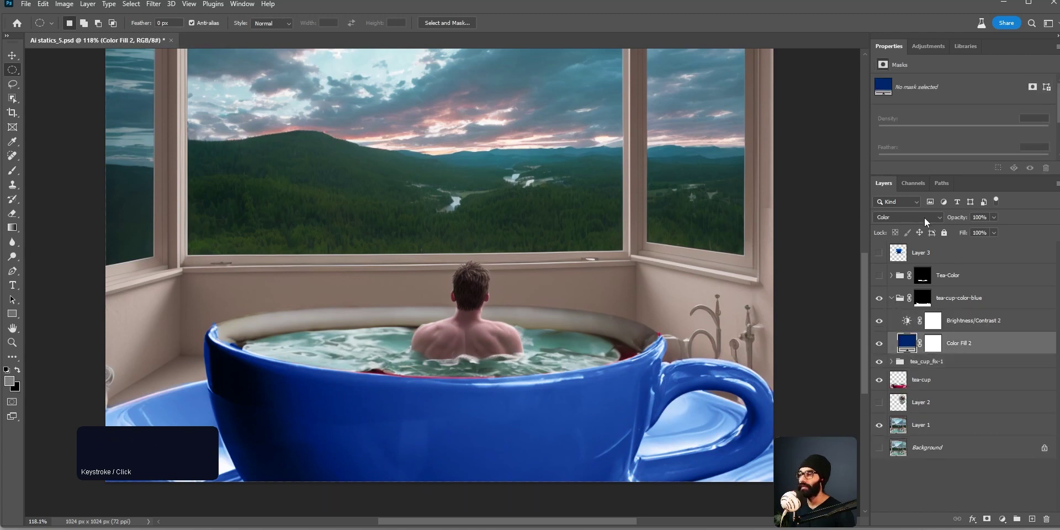
Load the tea-cup-color-blue group's mask as a selection, check its Brightness/Contrast 2 layer and collapse the group
{"action": "left_click", "coordinate": [923, 299]}
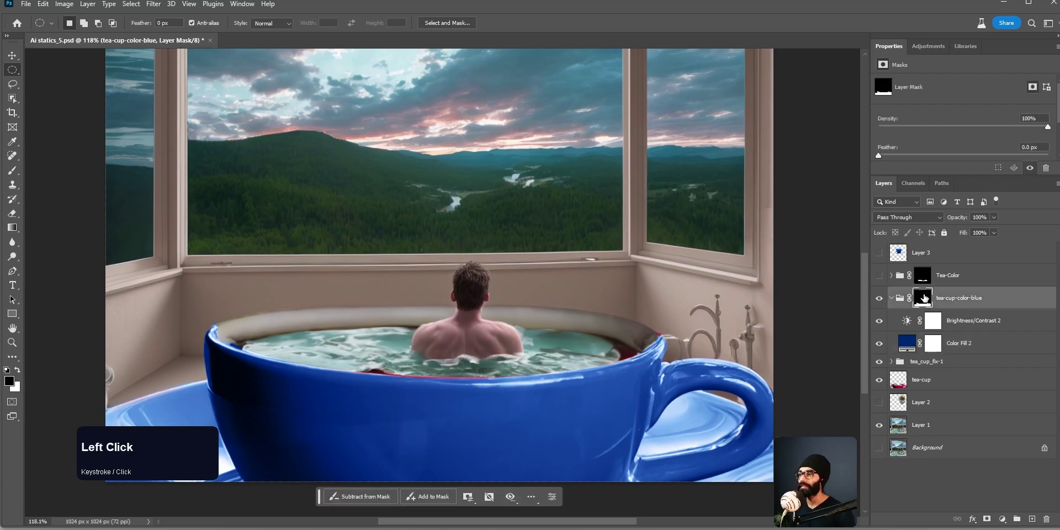
{"action": "left_click", "coordinate": [925, 301], "text": "ctrl"}
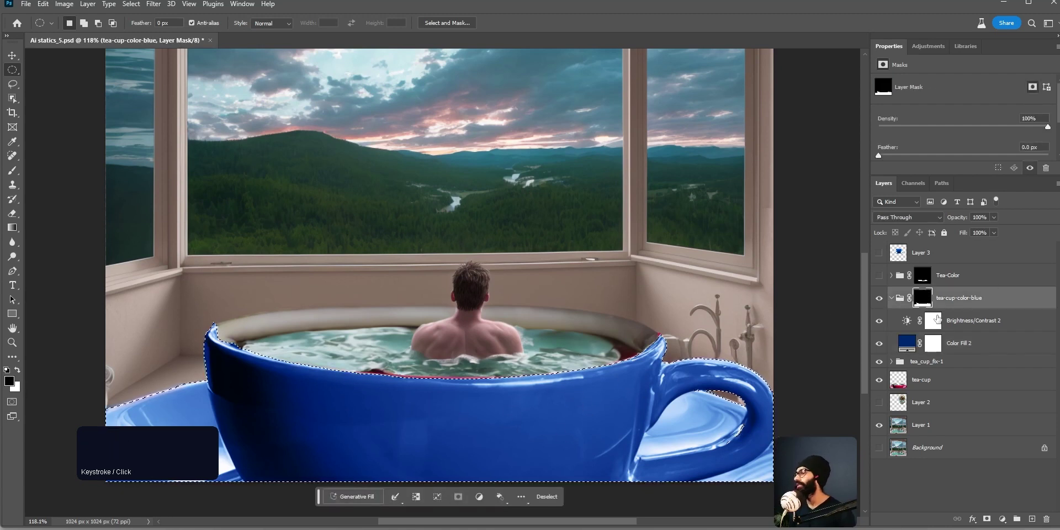
{"action": "left_click", "coordinate": [966, 322]}
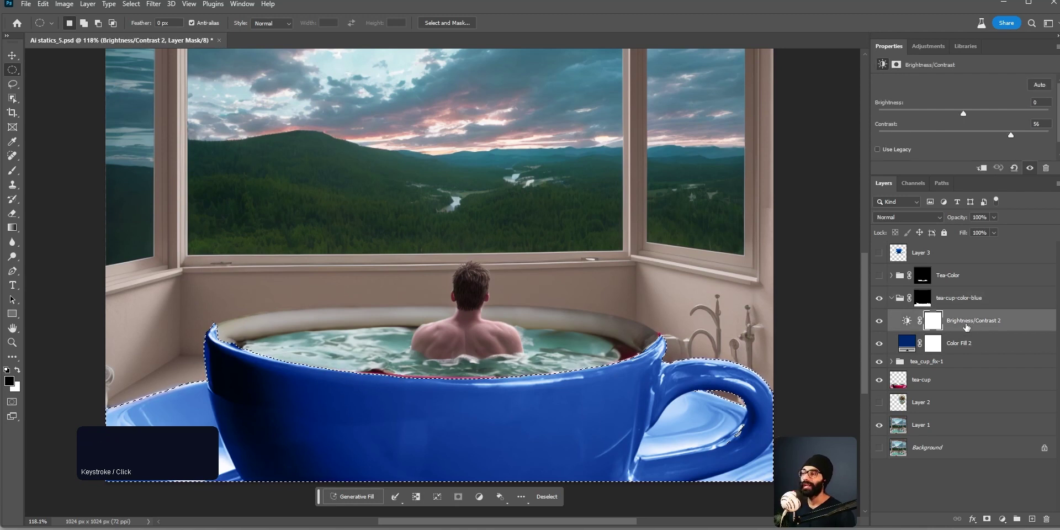
{"action": "left_click", "coordinate": [880, 322]}
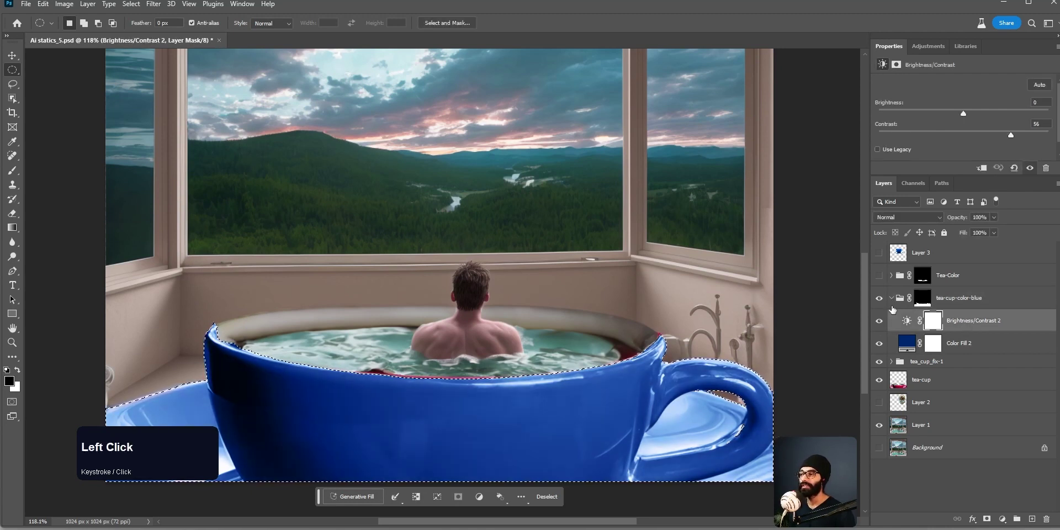
{"action": "left_click", "coordinate": [891, 298]}
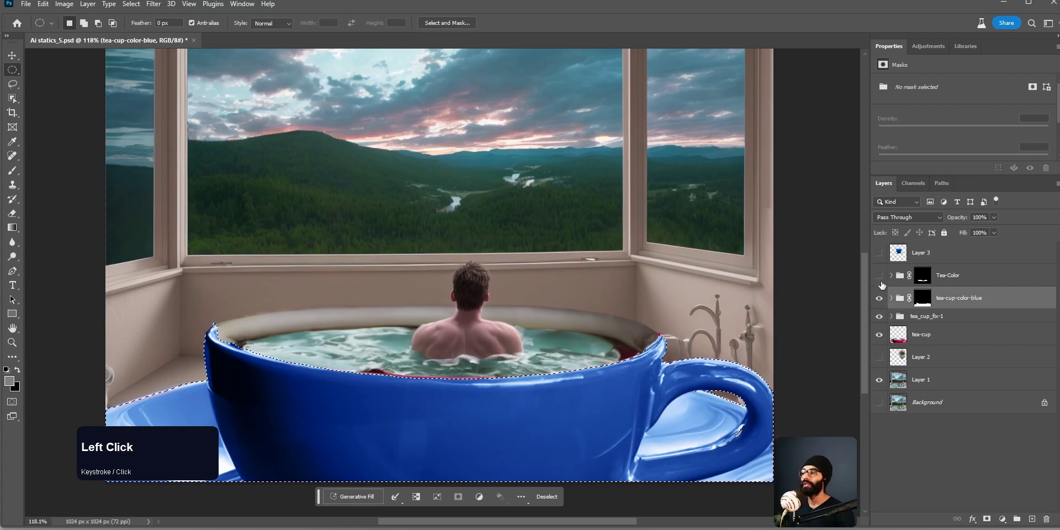
Show the Tea-Color group, expand it and inspect its Curves 1 and Brightness/Contrast 1 adjustments
{"action": "left_click", "coordinate": [879, 277]}
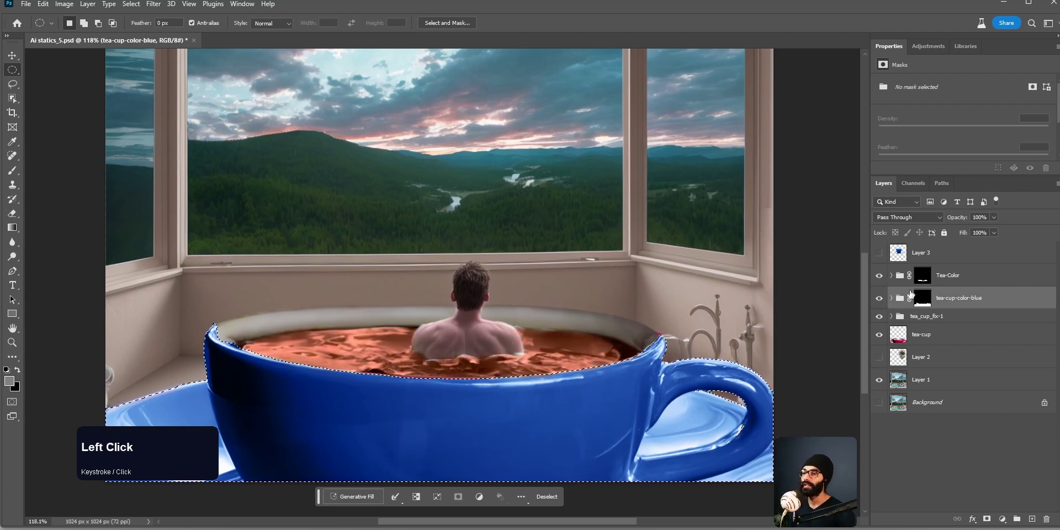
{"action": "left_click", "coordinate": [977, 279]}
{"action": "left_click", "coordinate": [891, 275]}
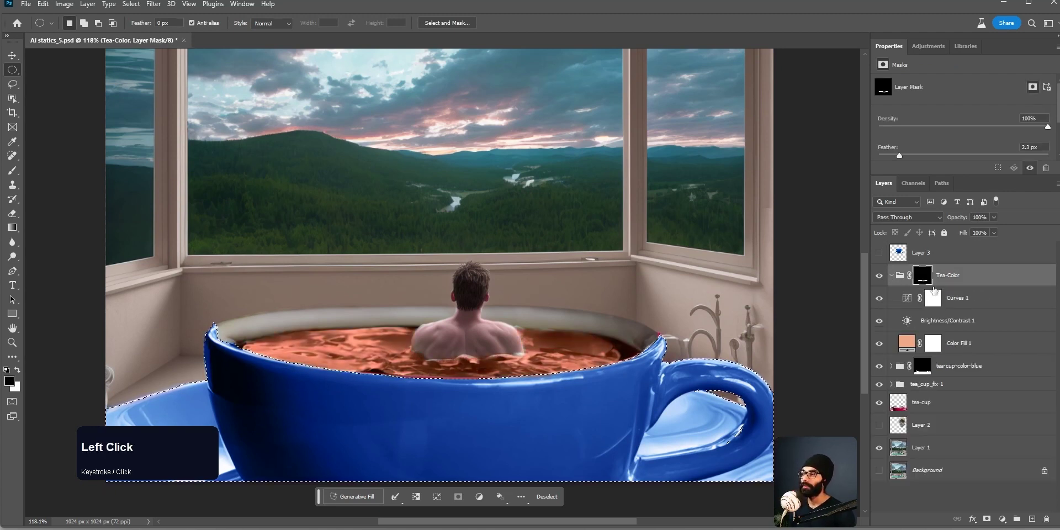
{"action": "left_click", "coordinate": [977, 301]}
{"action": "left_click", "coordinate": [978, 323]}
{"action": "left_click", "coordinate": [938, 301]}
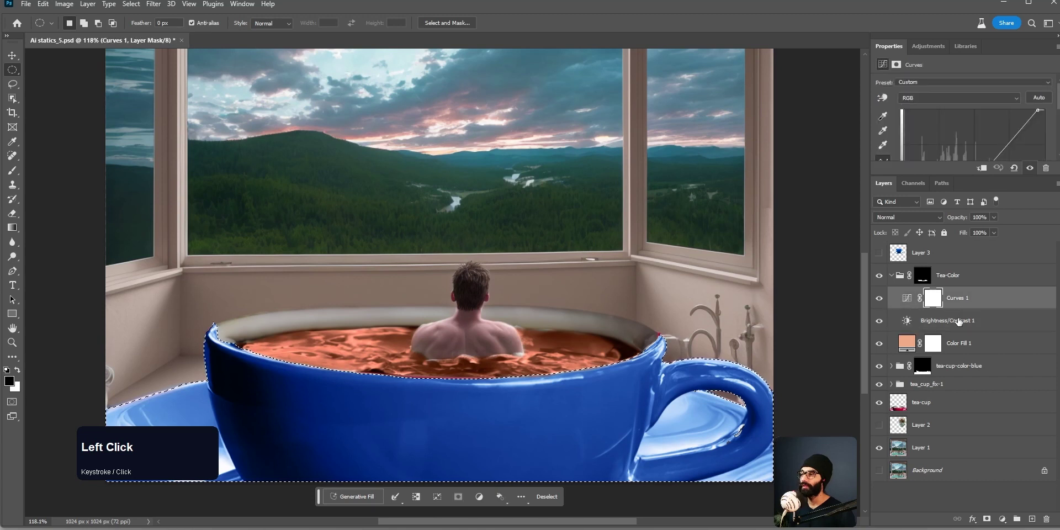
Inspect the Tea-Color group's Color Fill 1 layer, collapse the group and briefly show Layer 3's blue cup before hiding it again
{"action": "left_click", "coordinate": [939, 340]}
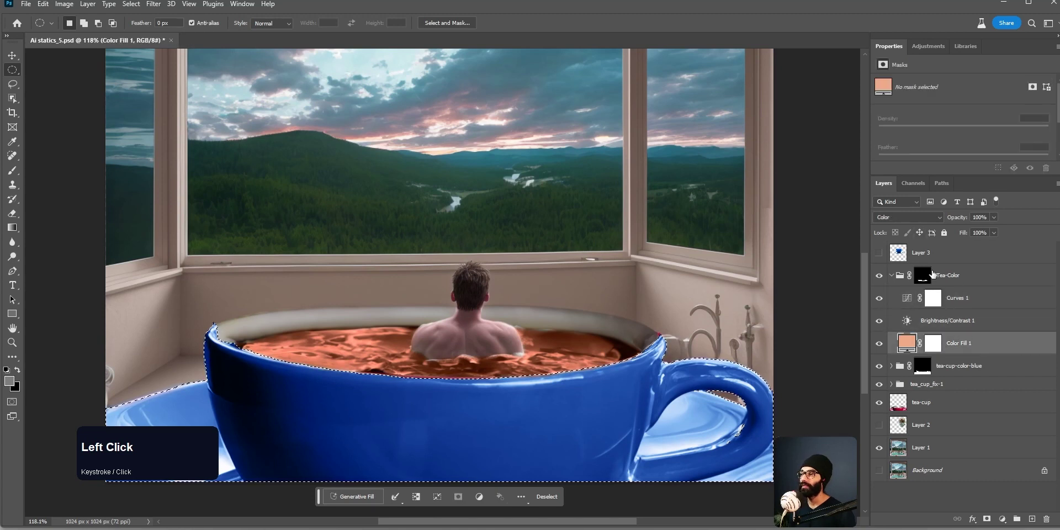
{"action": "left_click", "coordinate": [891, 275]}
{"action": "left_click", "coordinate": [879, 253]}
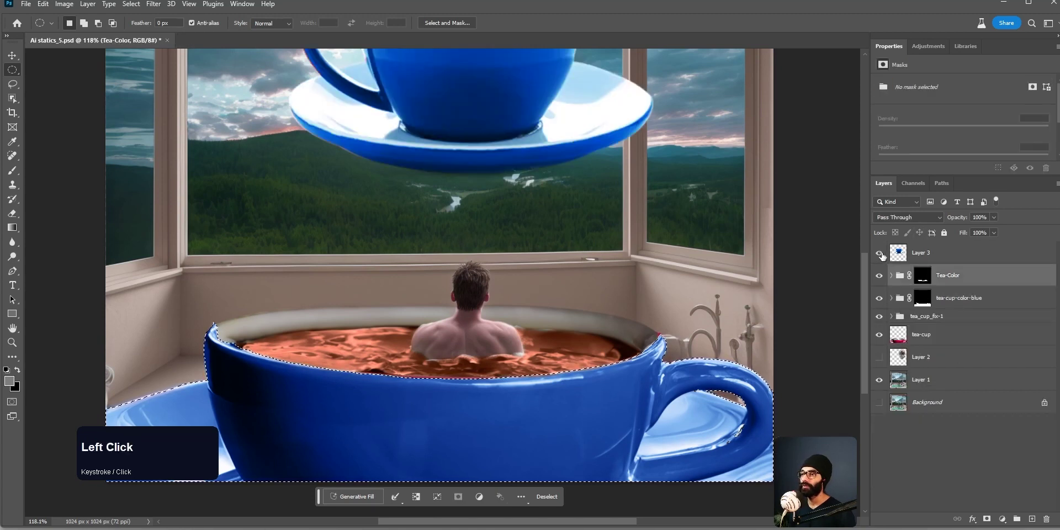
{"action": "scroll", "coordinate": [594, 292], "scroll_direction": "down", "scroll_amount": 2}
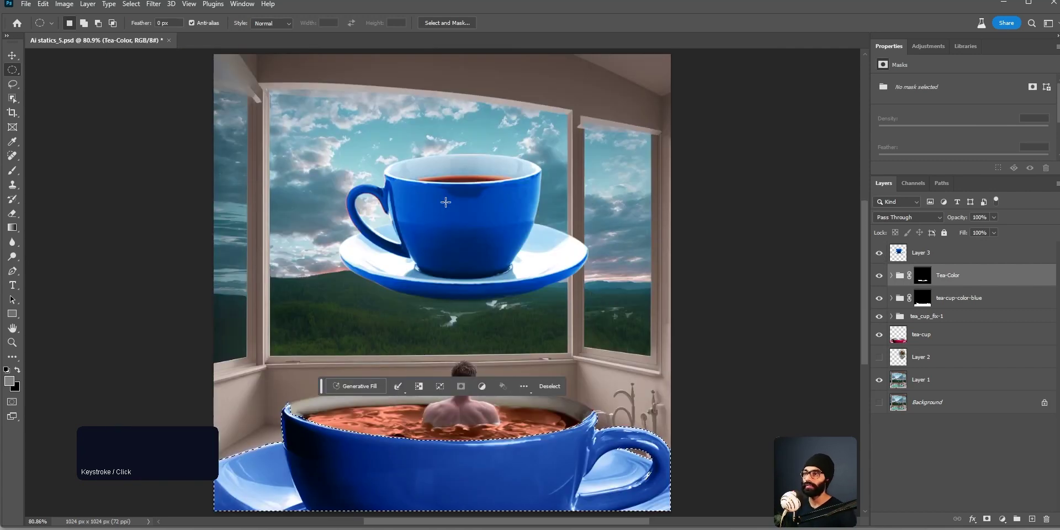
{"action": "left_click", "coordinate": [879, 252]}
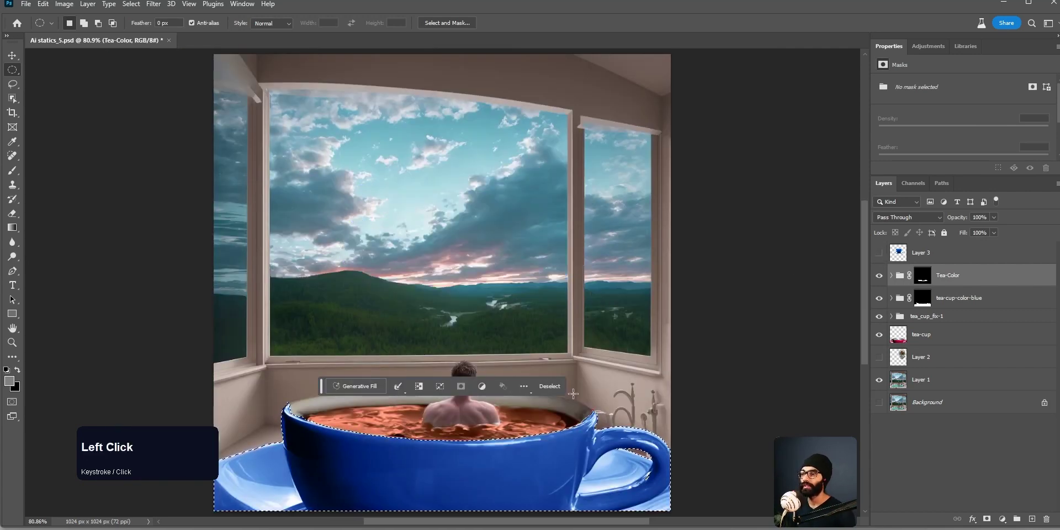
Clear the cup selection, close Ai statics_5.psd and reopen the recent file pomogrante_ai_edit.psd
{"action": "key", "text": "ctrl+d"}
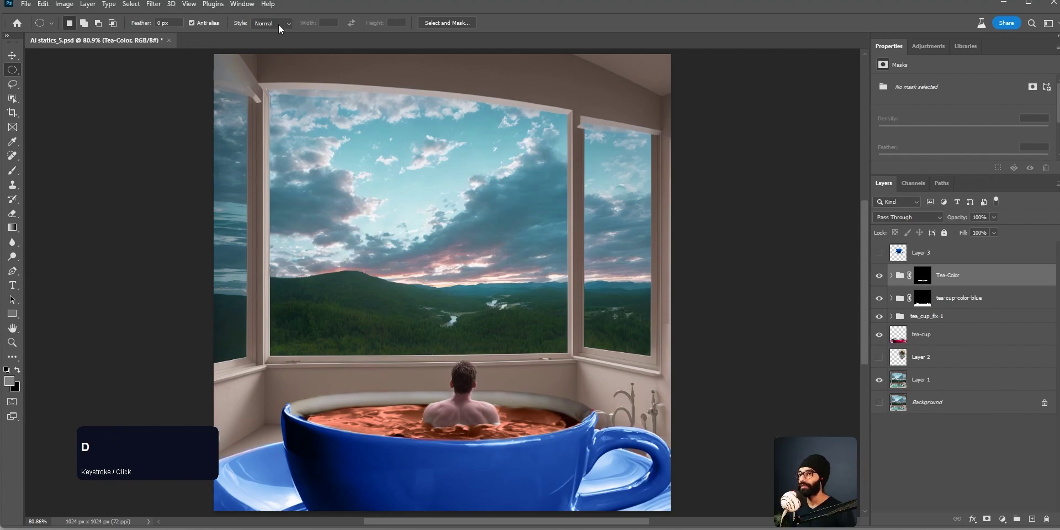
{"action": "key", "text": "alt"}
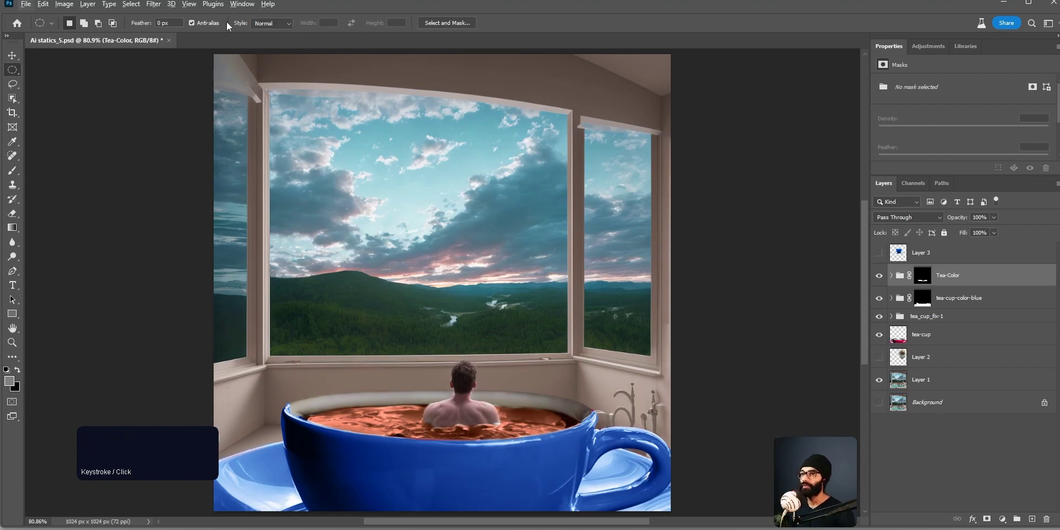
{"action": "left_click", "coordinate": [169, 41]}
{"action": "left_click", "coordinate": [531, 200]}
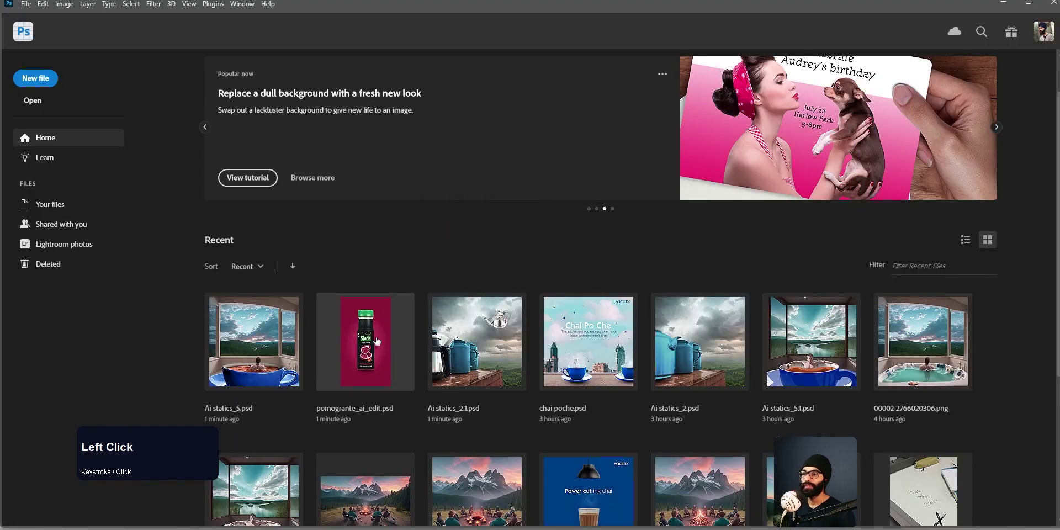
{"action": "left_click", "coordinate": [376, 335]}
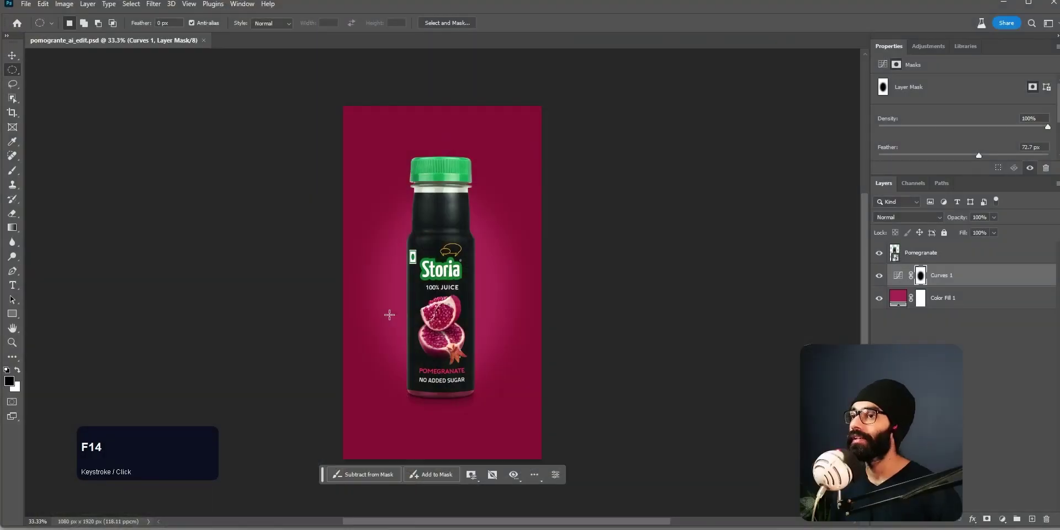
Activate the Ps.ahk shortcut script and dismiss its dialog over the pomegranate bottle document
{"action": "scroll", "coordinate": [385, 298], "scroll_direction": "up", "scroll_amount": 2}
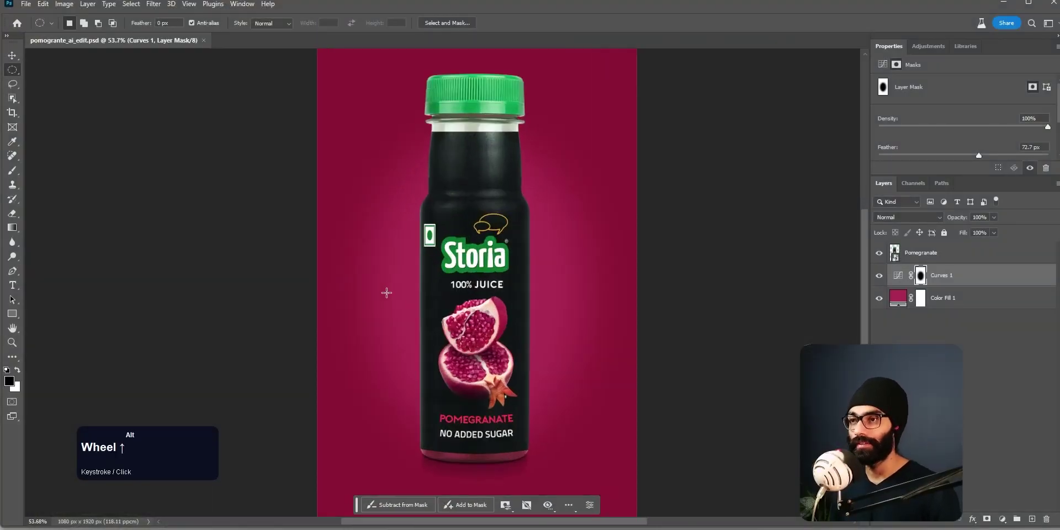
{"action": "key", "text": "F23"}
{"action": "key", "text": "Return"}
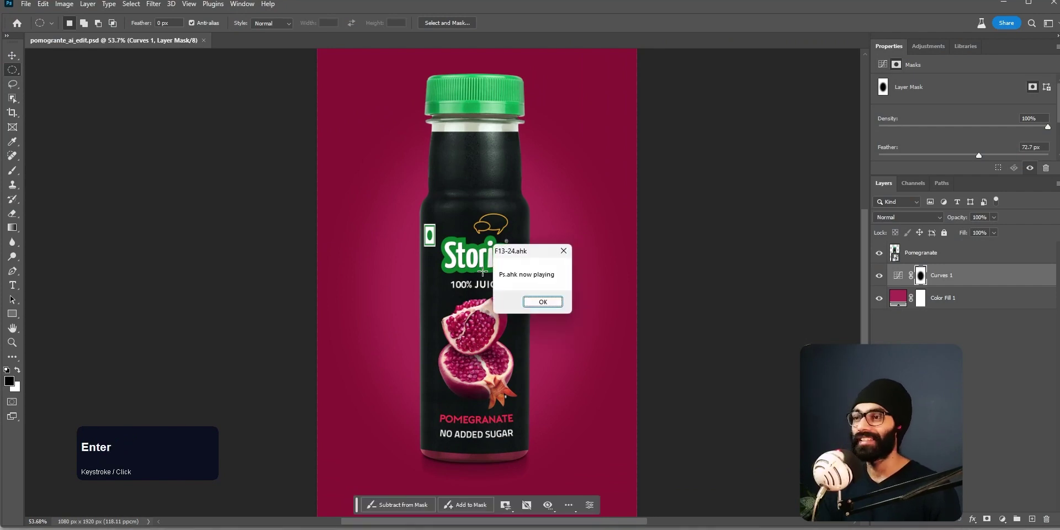
{"action": "left_click_drag", "start_coordinate": [506, 307], "coordinate": [463, 302]}
{"action": "scroll", "coordinate": [464, 303], "scroll_direction": "down", "scroll_amount": 2}
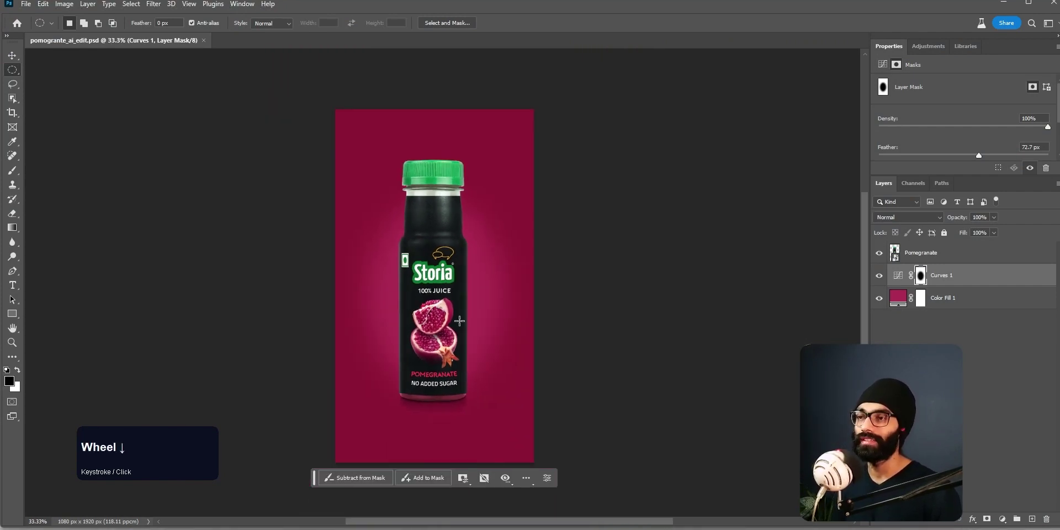